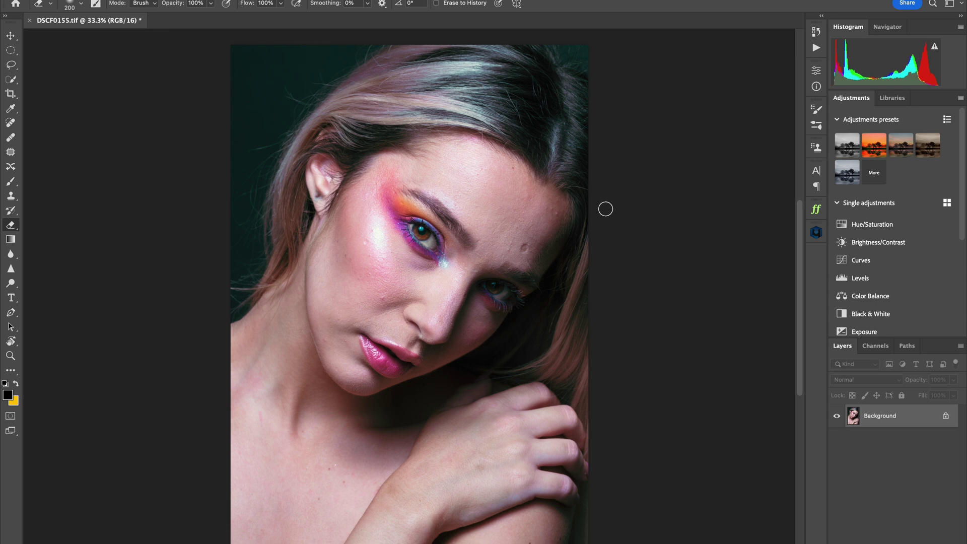
key(super+shift+slash)
key(Escape)
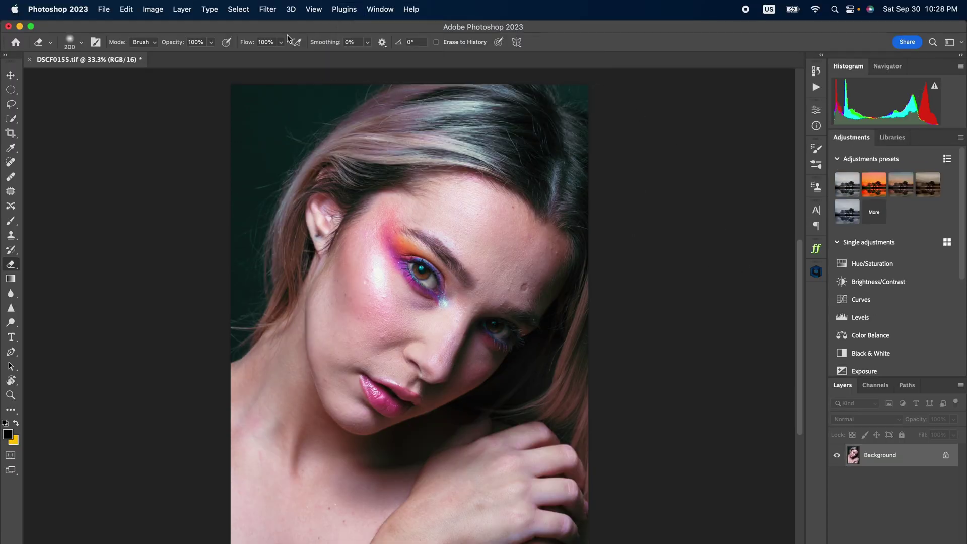
click(268, 9)
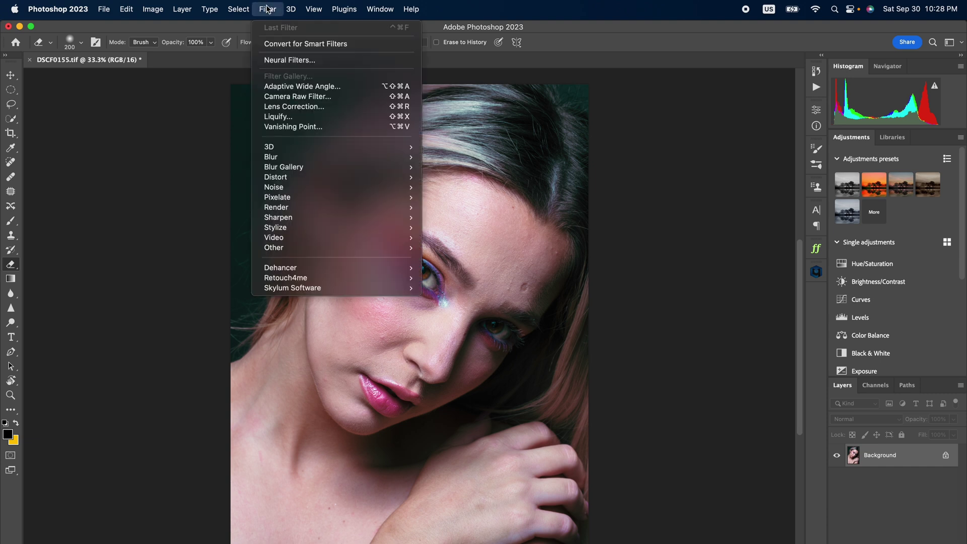
mouse_move(295, 284)
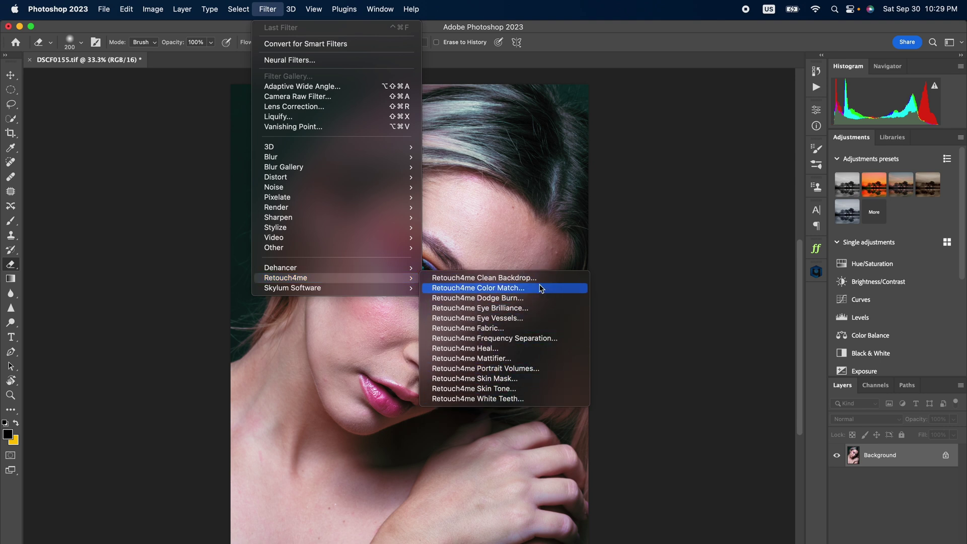
click(518, 399)
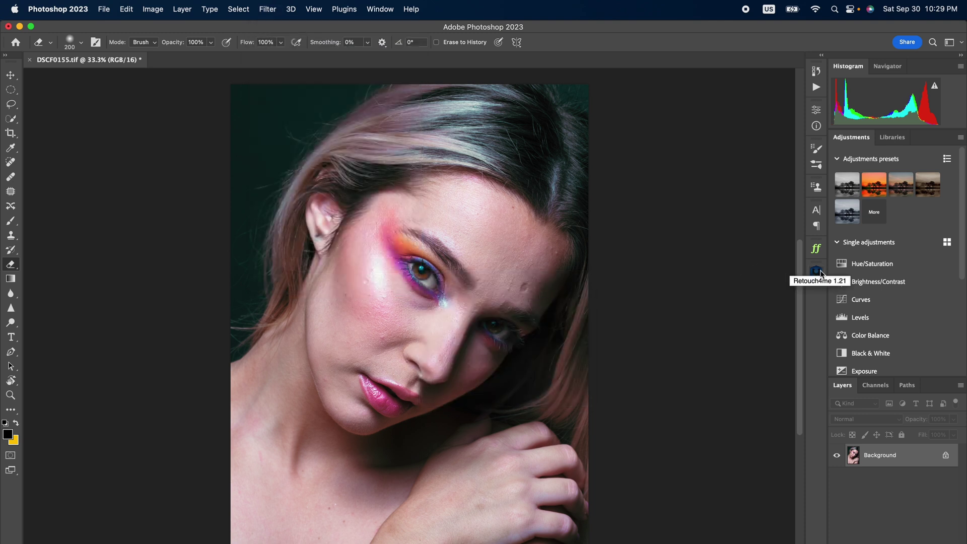
- Open the Retouch4me panel and deselect all of its retouching options
click(817, 272)
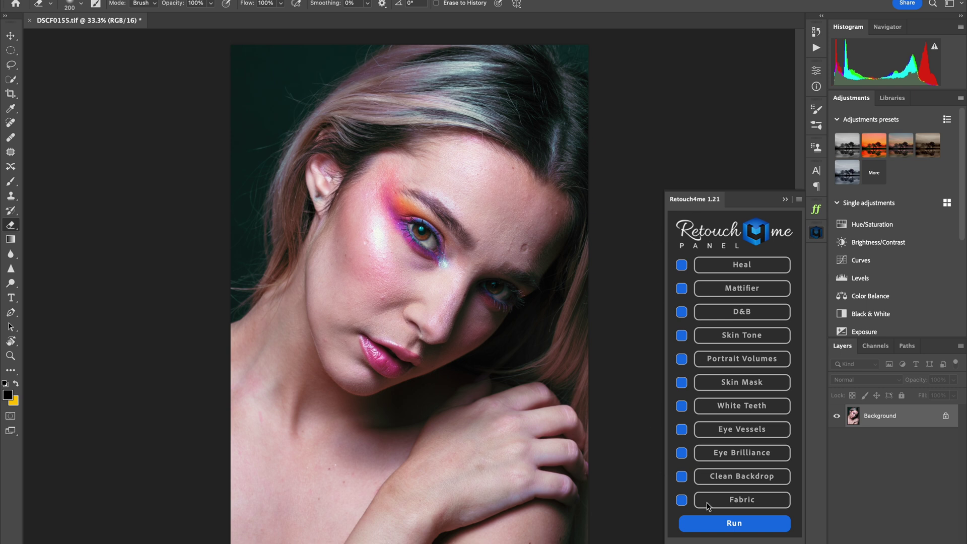
click(682, 263)
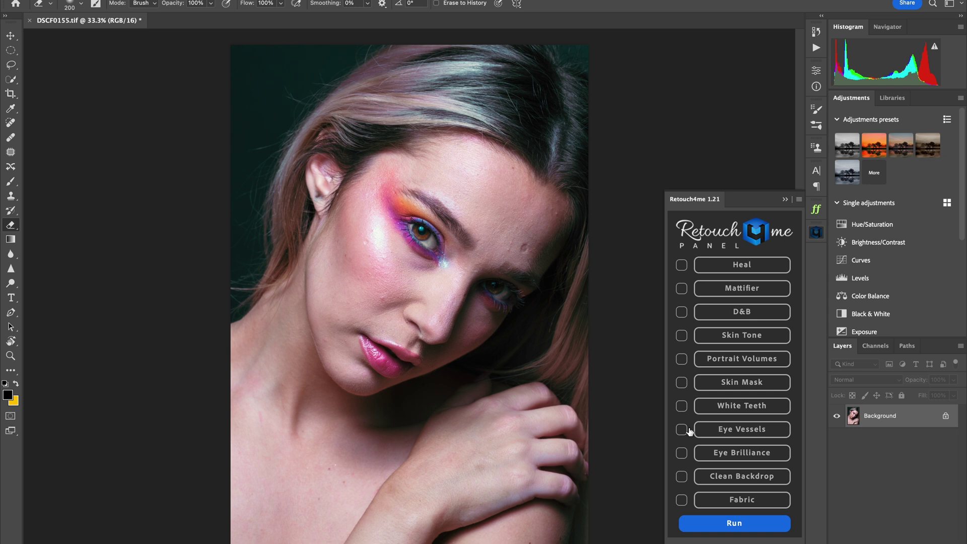
click(817, 233)
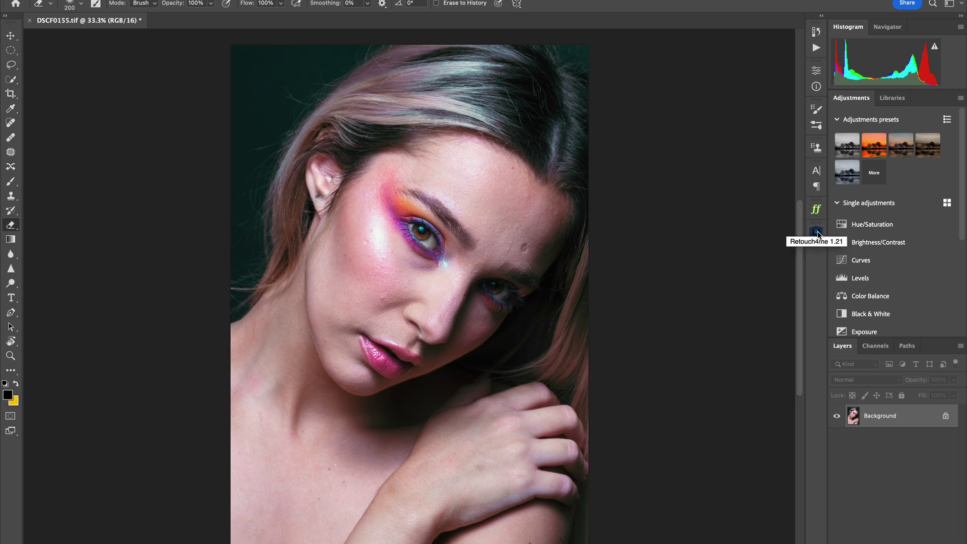
click(817, 233)
- Enable every retouch from Heal through Eye Brilliance, leaving out Clean Backdrop and Fabric, run them, and collapse the Retouch4me panel
click(681, 312)
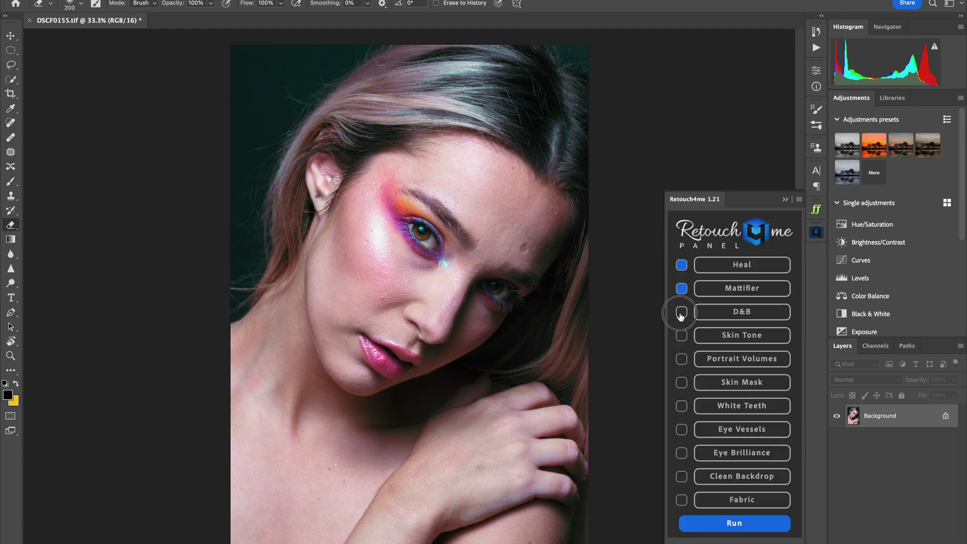
click(682, 335)
click(682, 359)
click(681, 382)
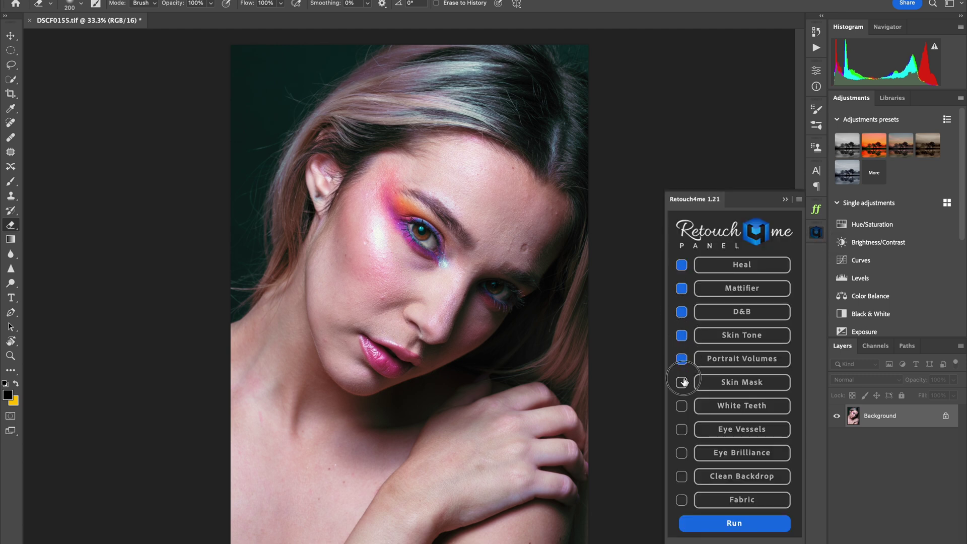
click(682, 406)
click(683, 429)
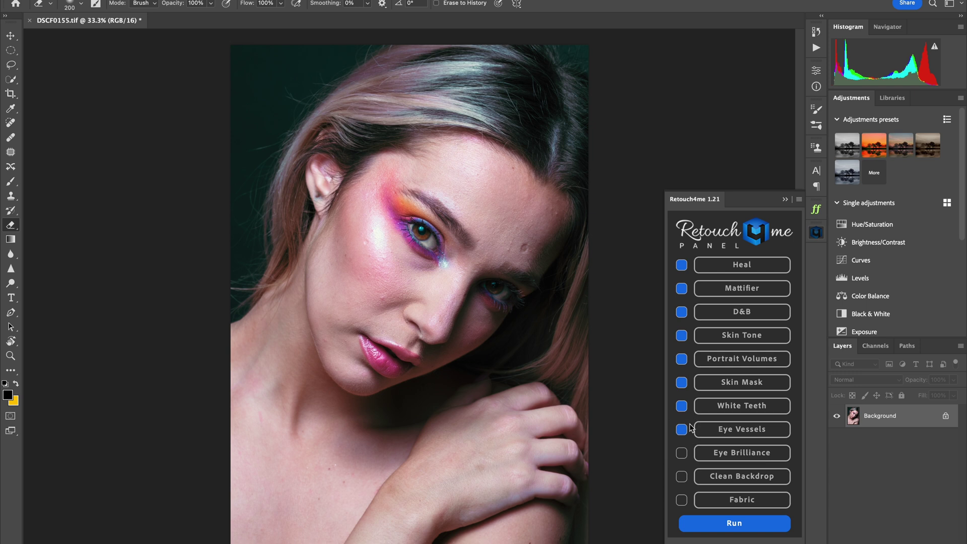
click(682, 453)
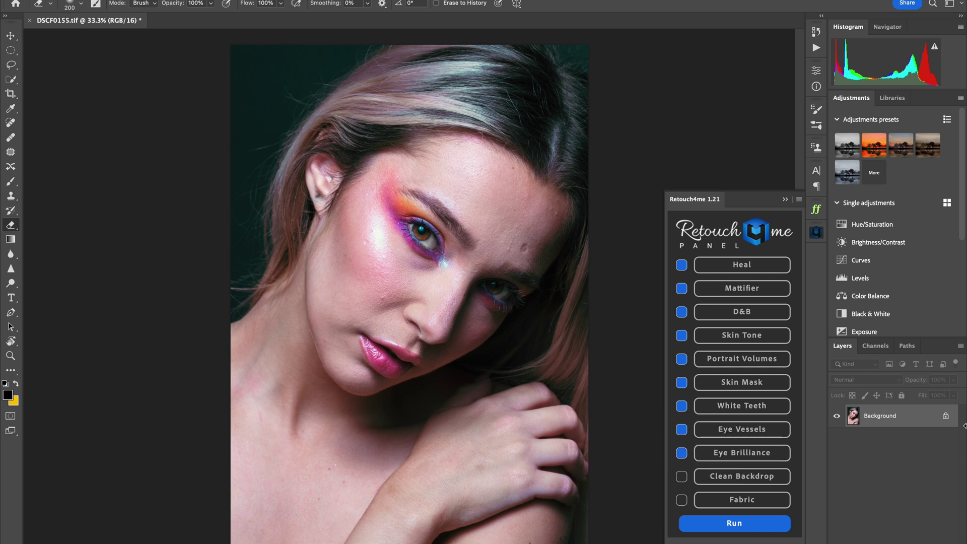
click(736, 524)
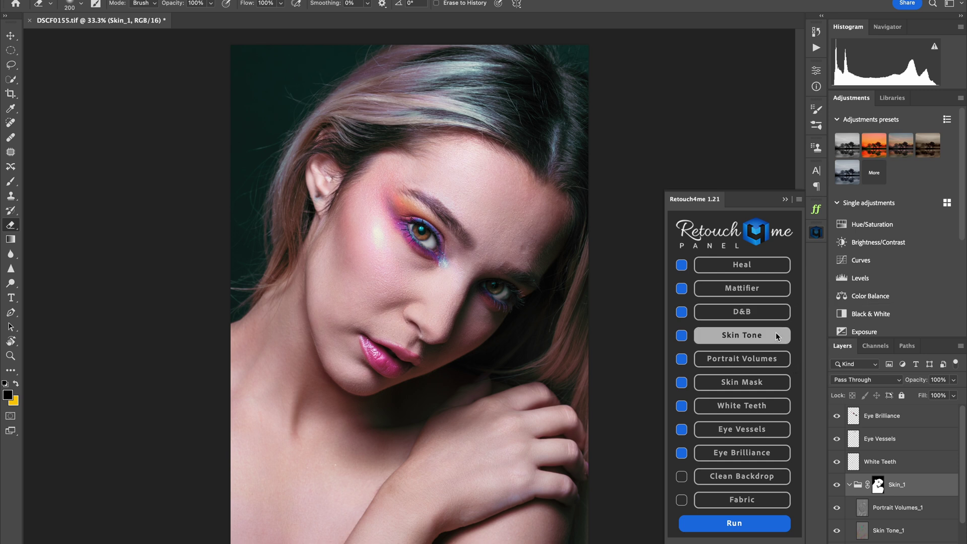
click(785, 199)
- Reduce the opacity of the Eye Brilliance layer to 30%
key(alt+period)
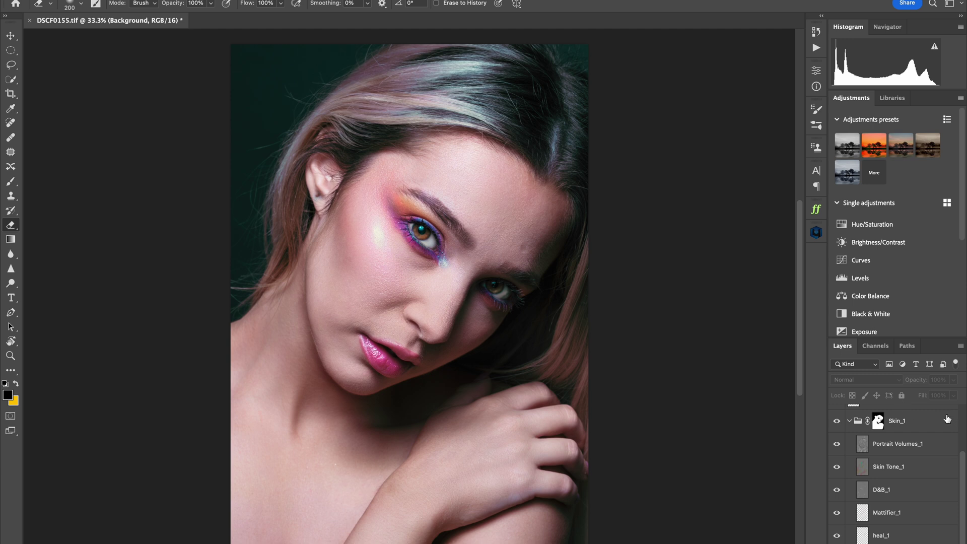
scroll(944, 456, up, 1)
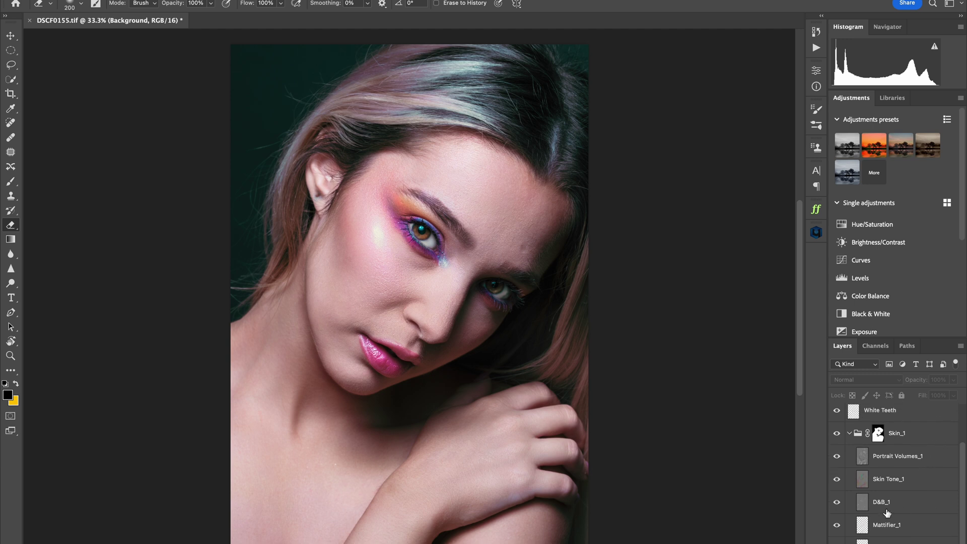
scroll(888, 513, down, 1)
scroll(894, 511, up, 2)
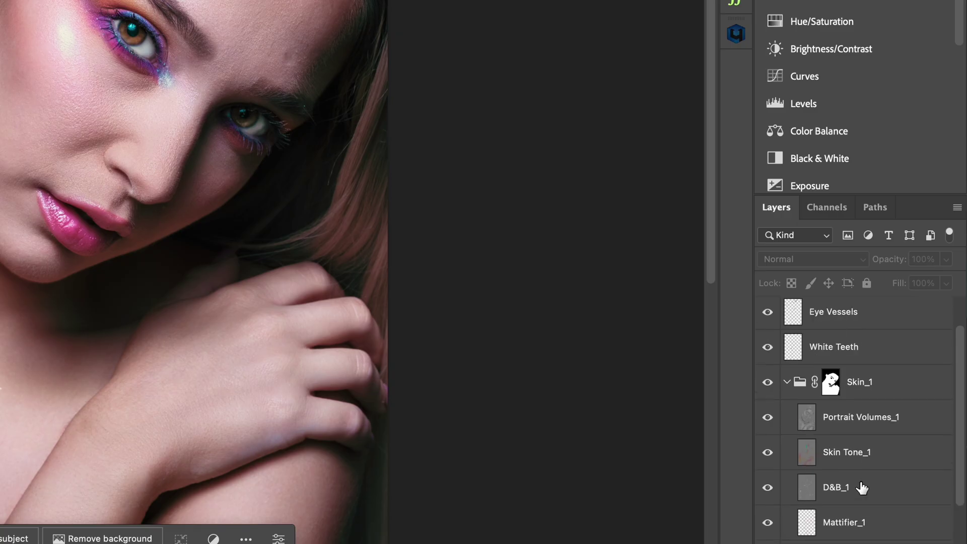
scroll(862, 488, up, 3)
click(857, 315)
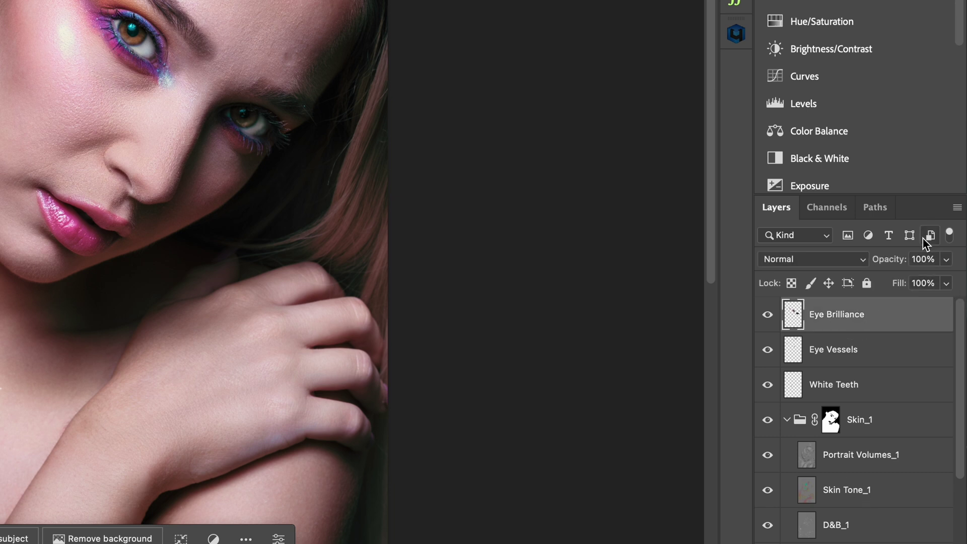
click(947, 284)
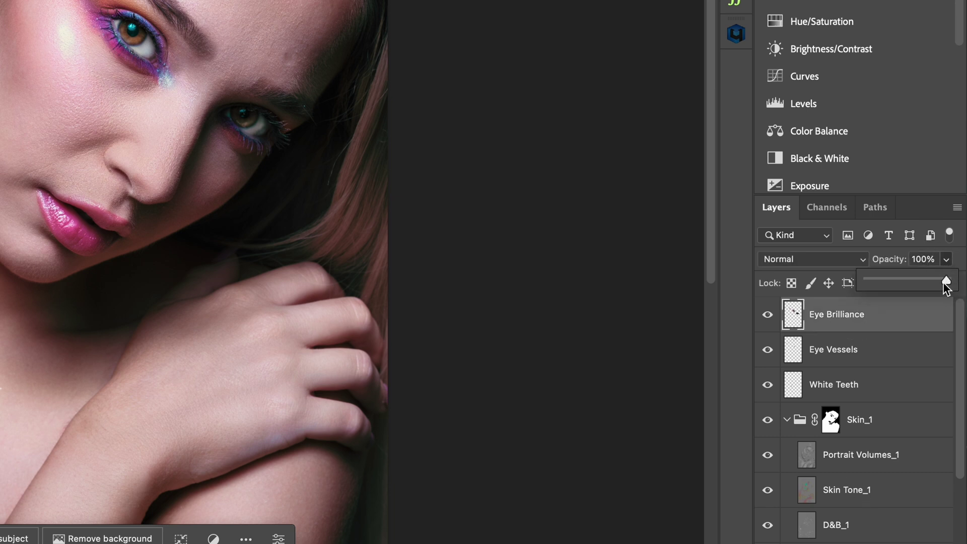
drag(935, 281, 897, 287)
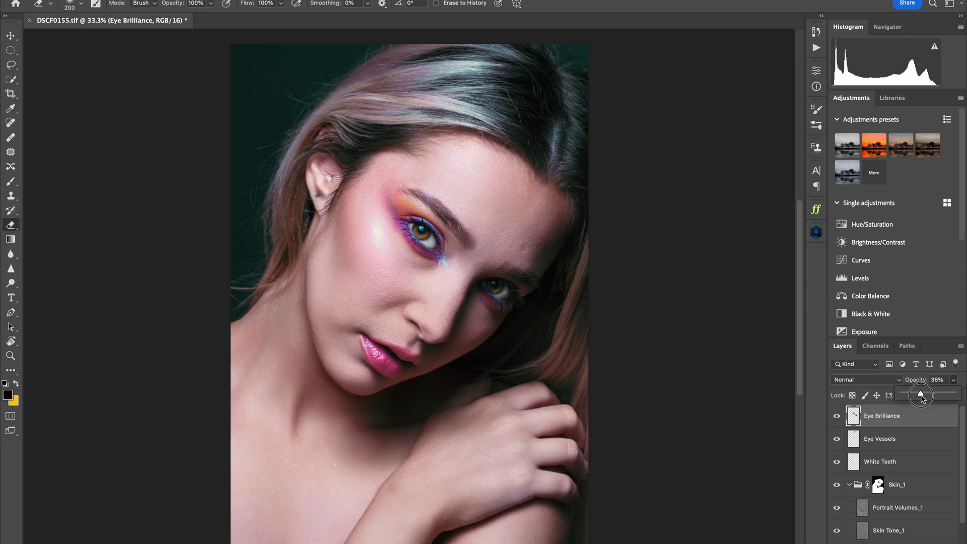
drag(921, 398, 919, 398)
- Toggle the Eye Brilliance layer's visibility to compare the eyes with and without the effect
click(836, 416)
click(836, 416)
click(836, 417)
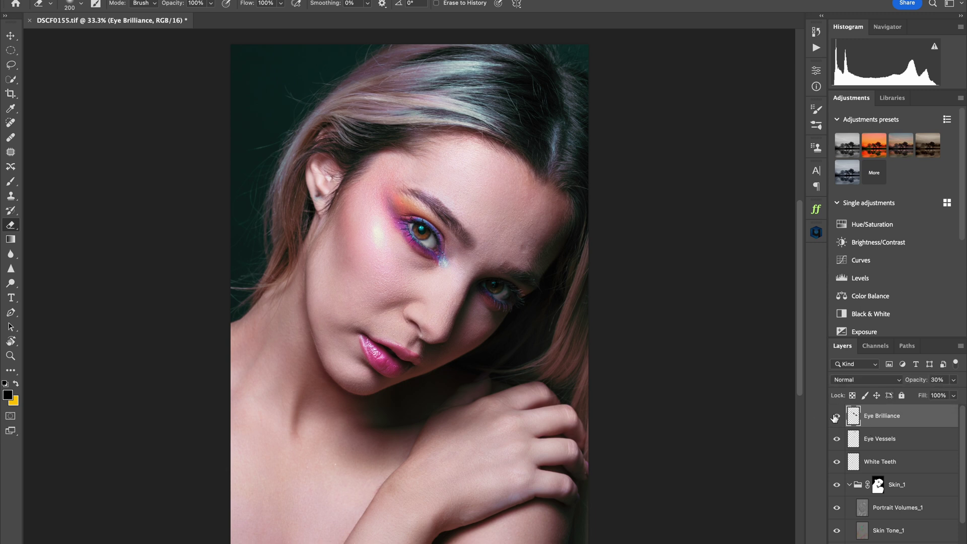
click(835, 418)
click(835, 418)
- Toggle the Skin_1 group's visibility to compare the skin before and after retouching
scroll(848, 504, down, 3)
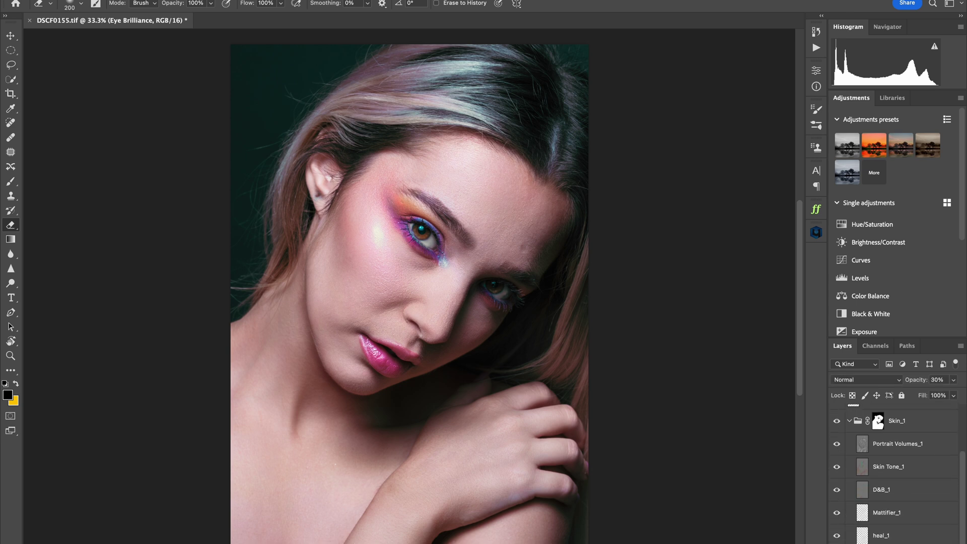
click(837, 420)
click(837, 421)
click(837, 420)
click(837, 420)
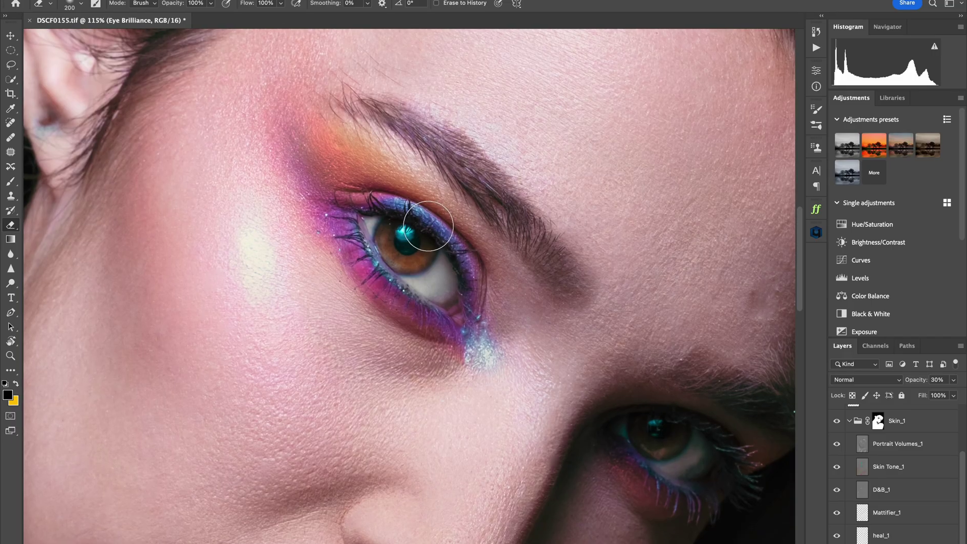
- Compare the white of the more brightly lit eye up close with the Eye Vessels layer hidden and shown
scroll(429, 225, up, 2)
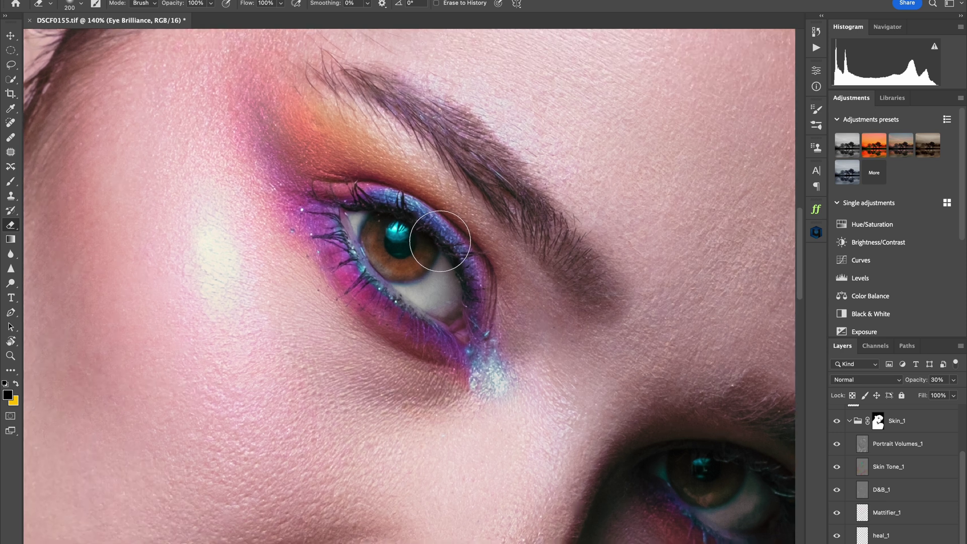
scroll(929, 486, up, 2)
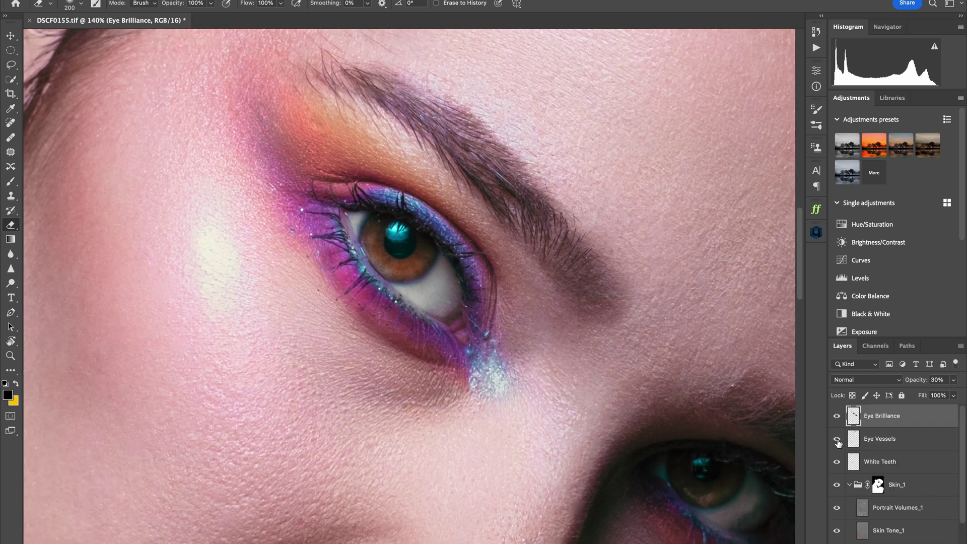
scroll(485, 336, up, 5)
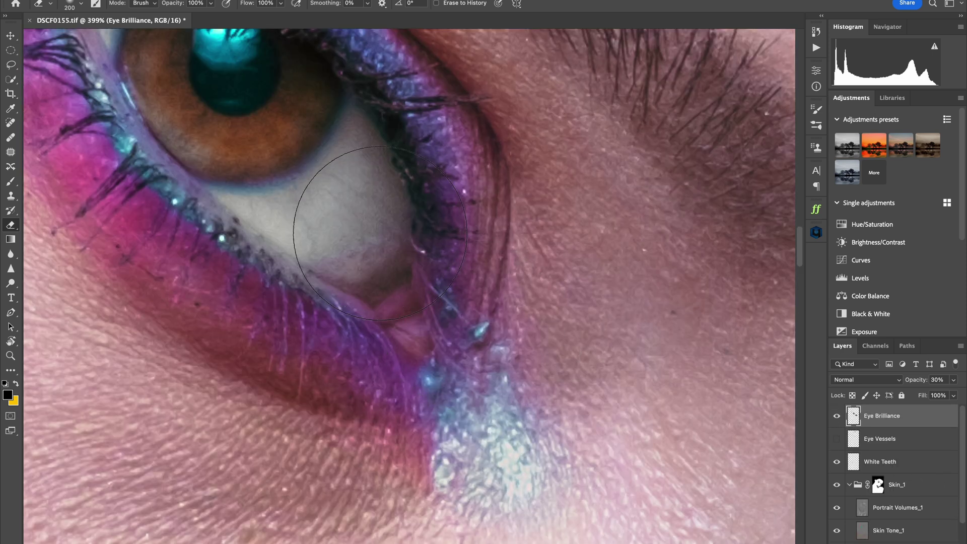
click(837, 439)
scroll(459, 328, down, 6)
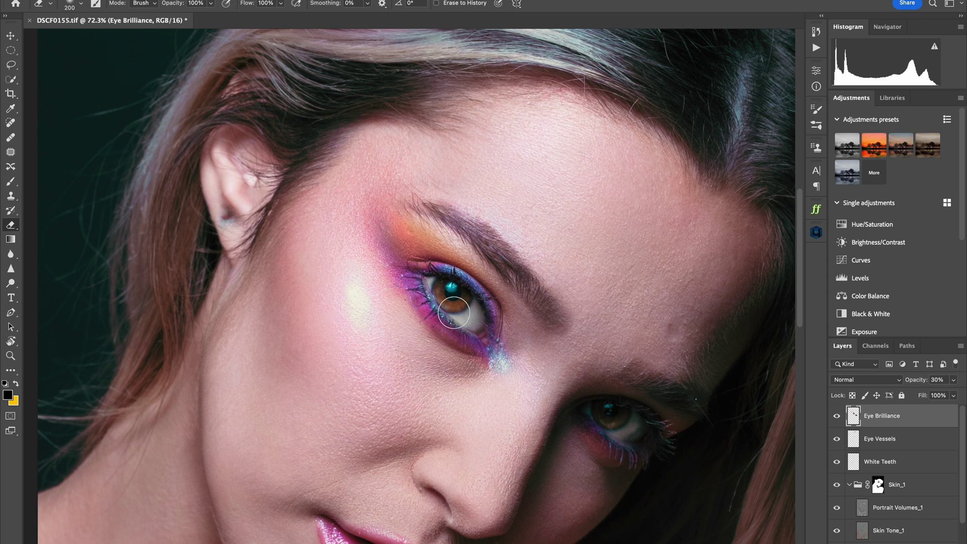
- Examine the retouched eyes, forehead and facial skin at several magnifications
scroll(459, 327, up, 5)
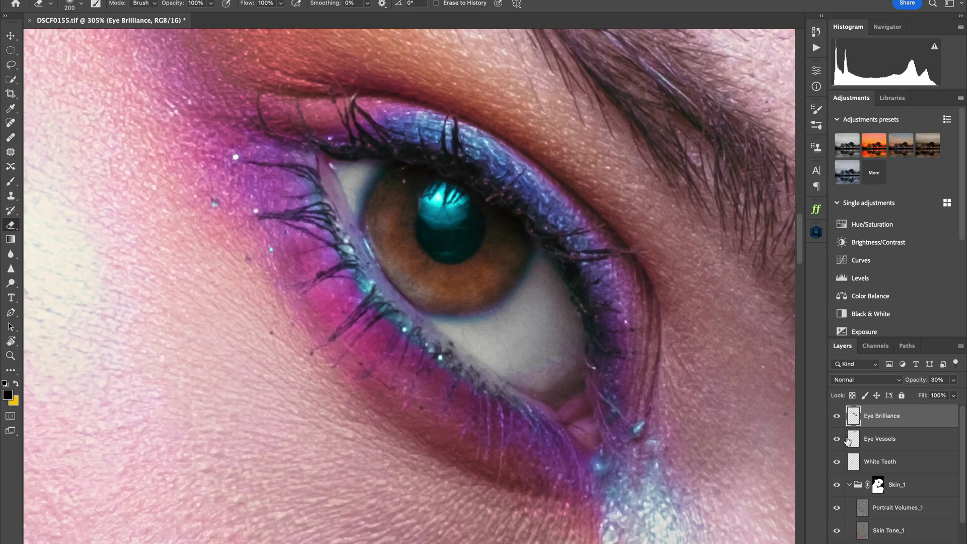
scroll(650, 373, down, 1)
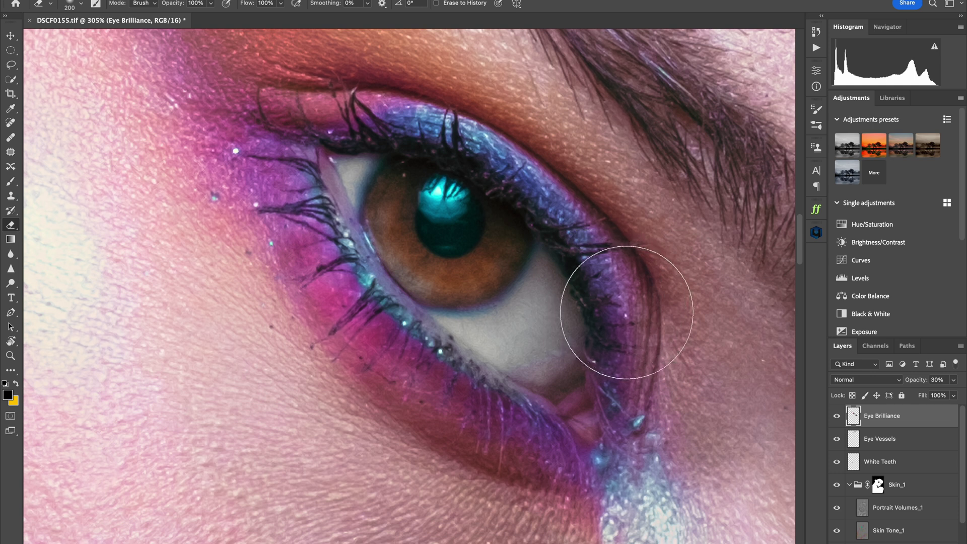
scroll(599, 305, down, 3)
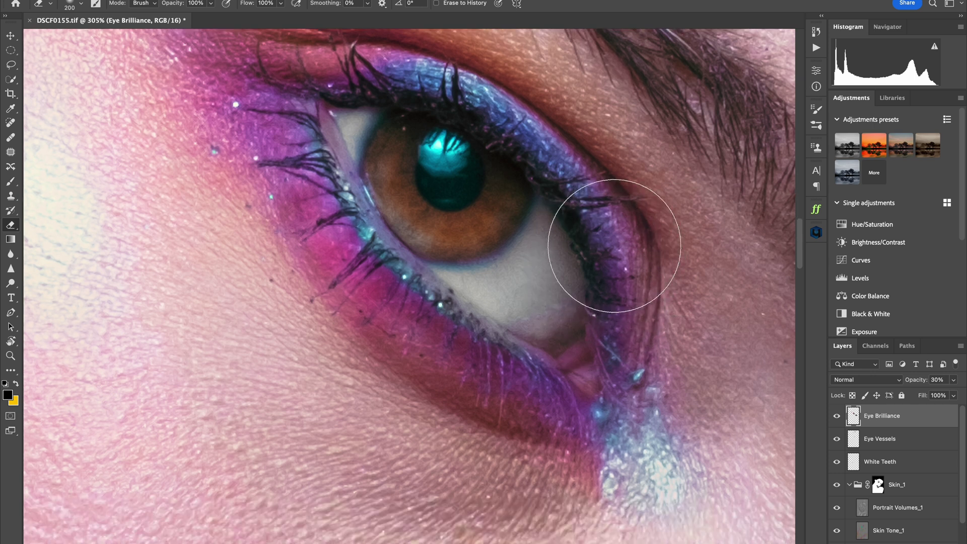
scroll(615, 246, down, 10)
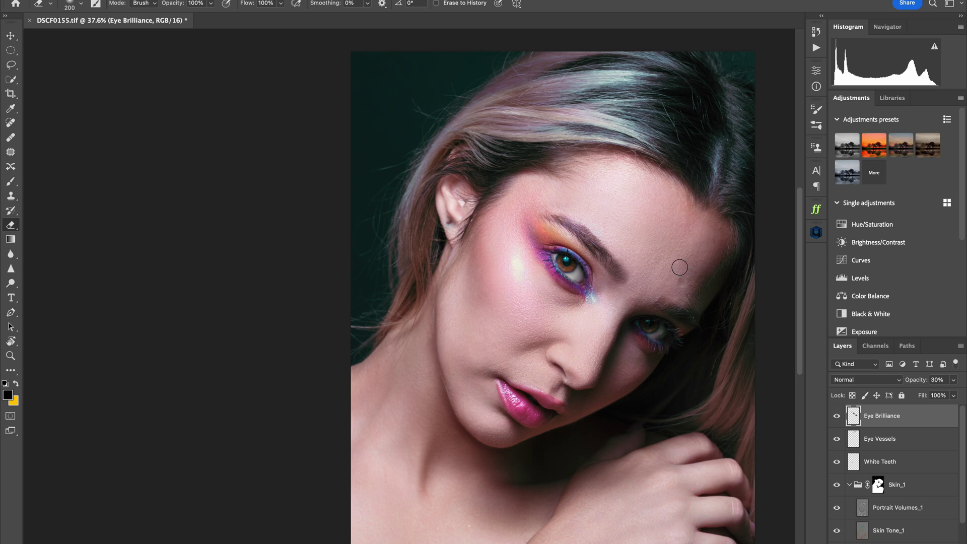
scroll(636, 300, down, 1)
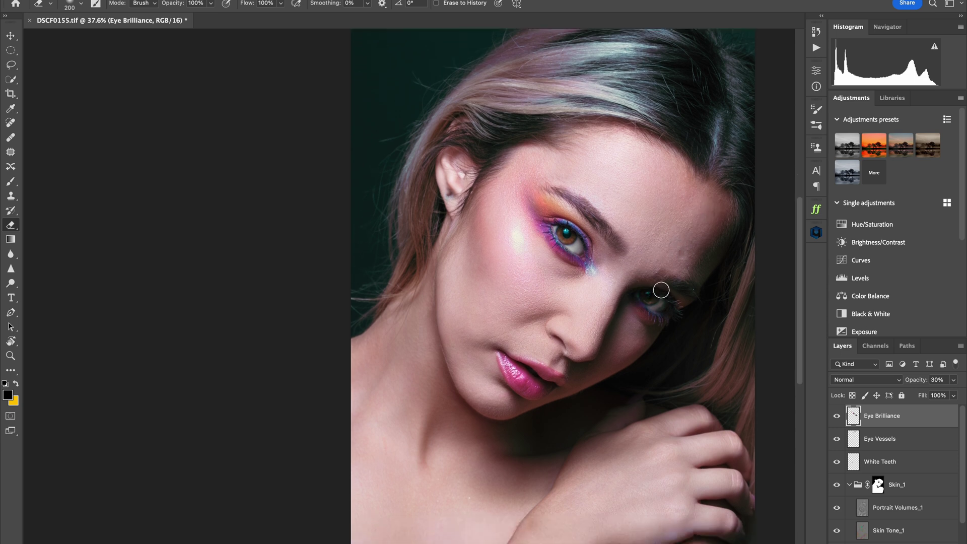
scroll(662, 262, up, 2)
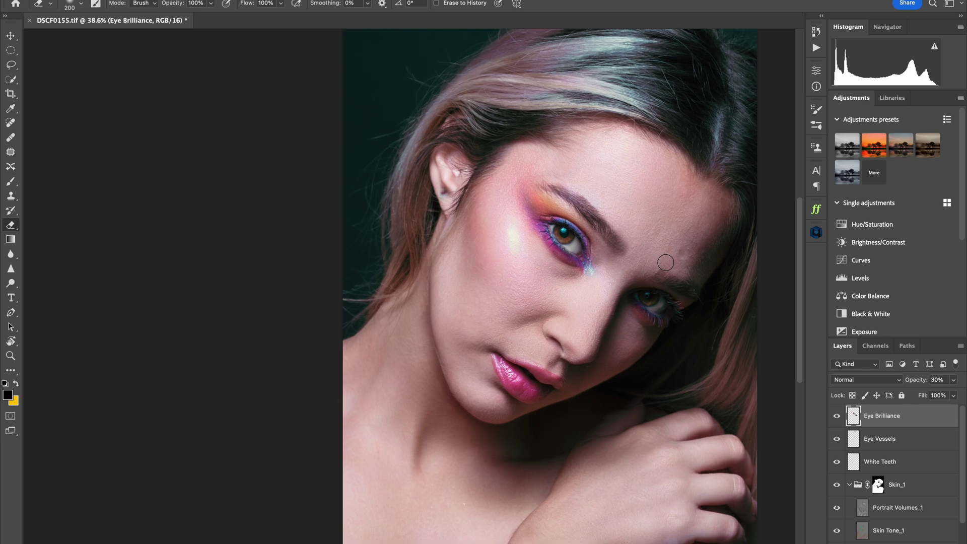
scroll(624, 280, up, 3)
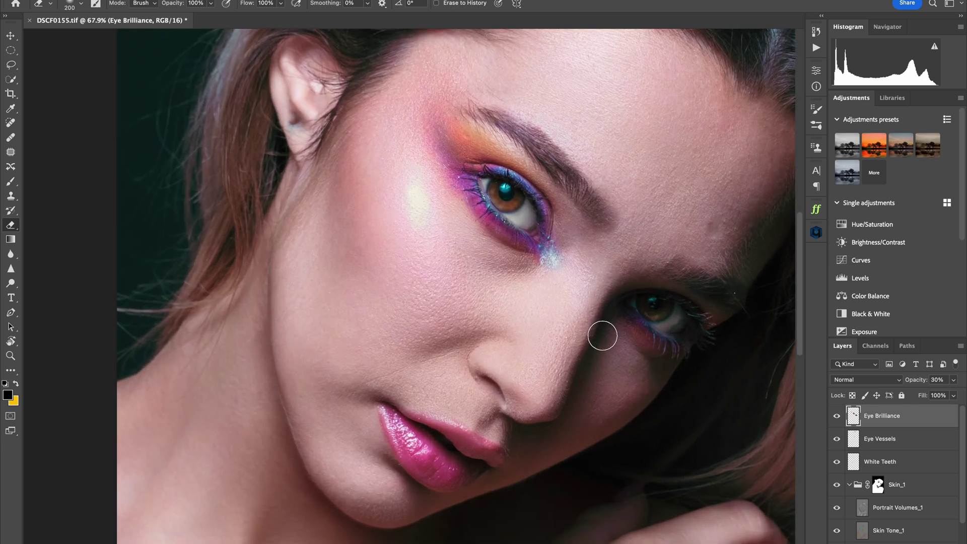
scroll(559, 358, up, 2)
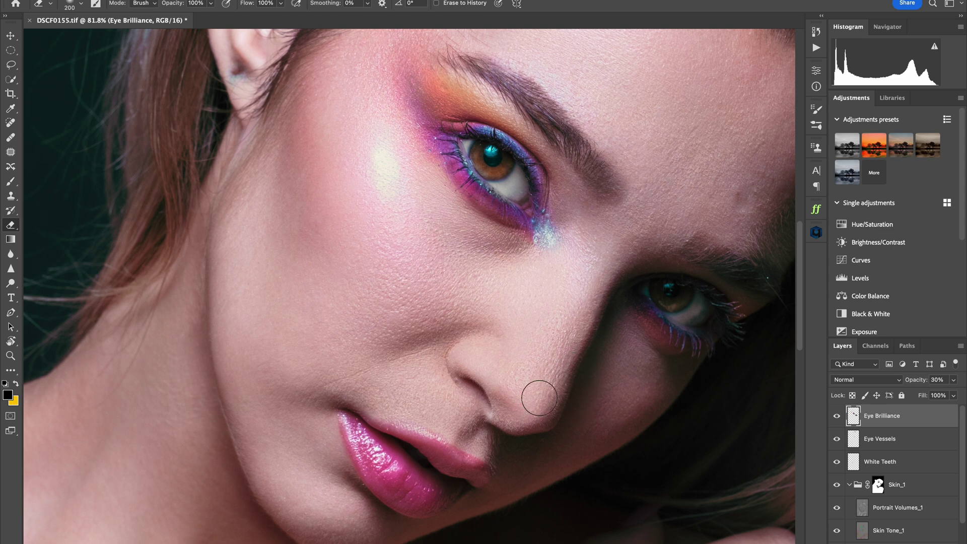
key(ctrl+z)
scroll(650, 273, up, 1)
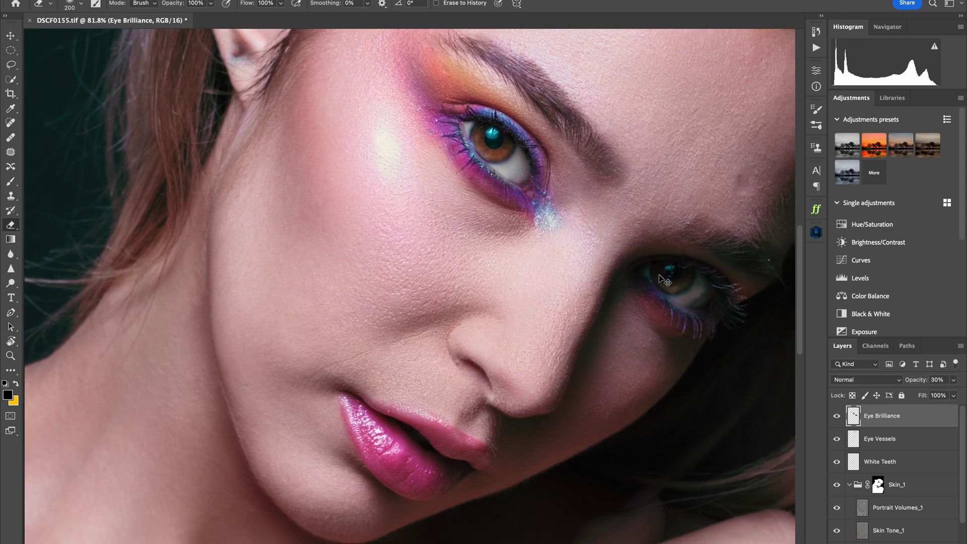
scroll(650, 272, down, 1)
scroll(631, 255, right, 2)
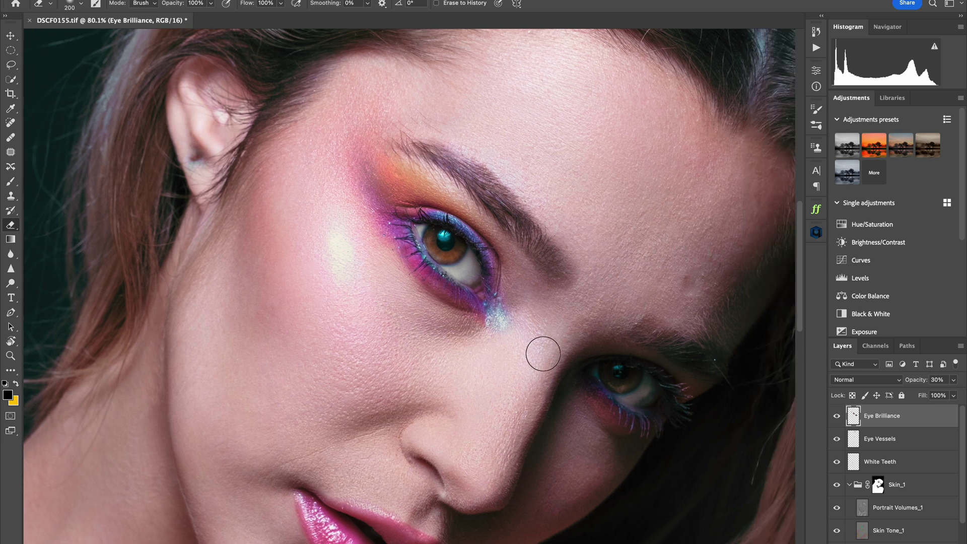
- Compare the portrait at several magnifications with the Portrait Volumes_1 layer hidden and shown
scroll(513, 312, down, 1)
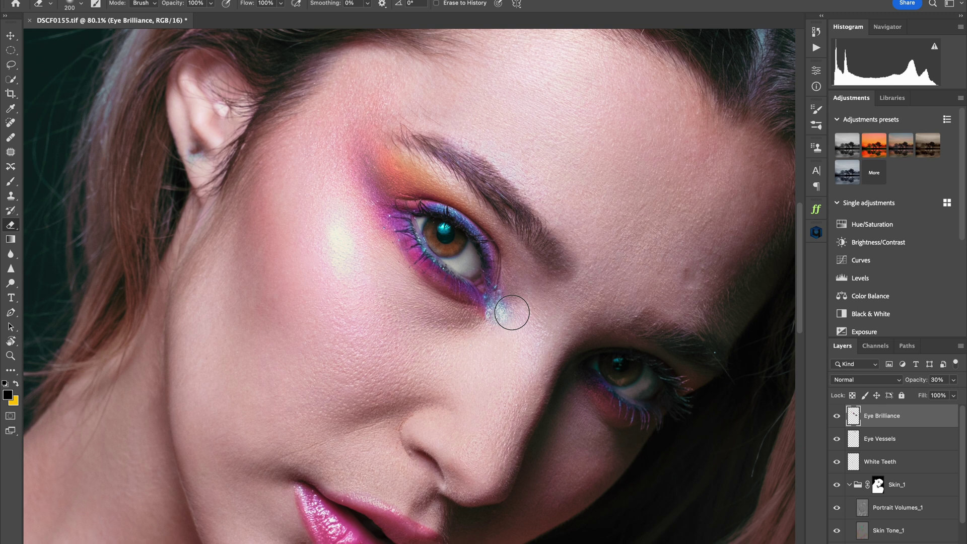
scroll(704, 322, down, 2)
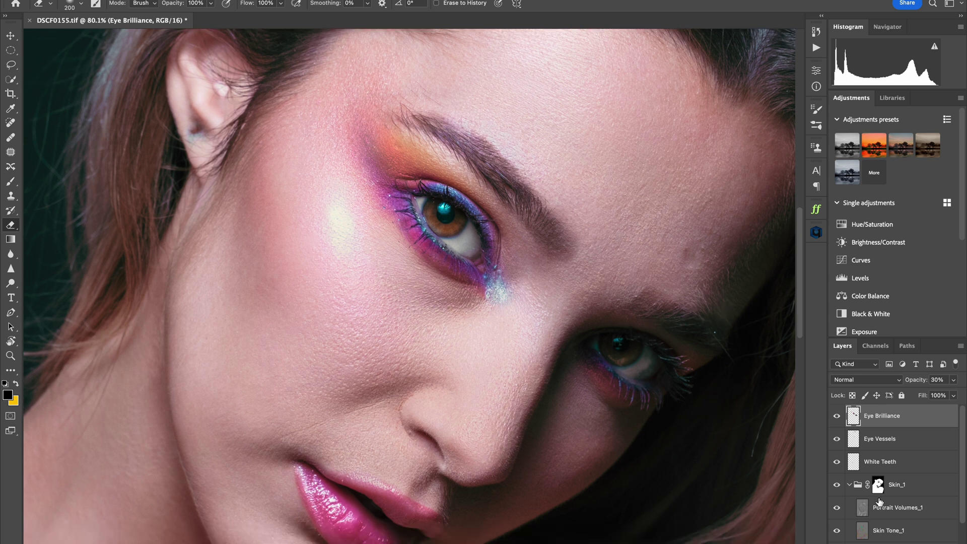
scroll(880, 503, down, 1)
scroll(881, 498, down, 3)
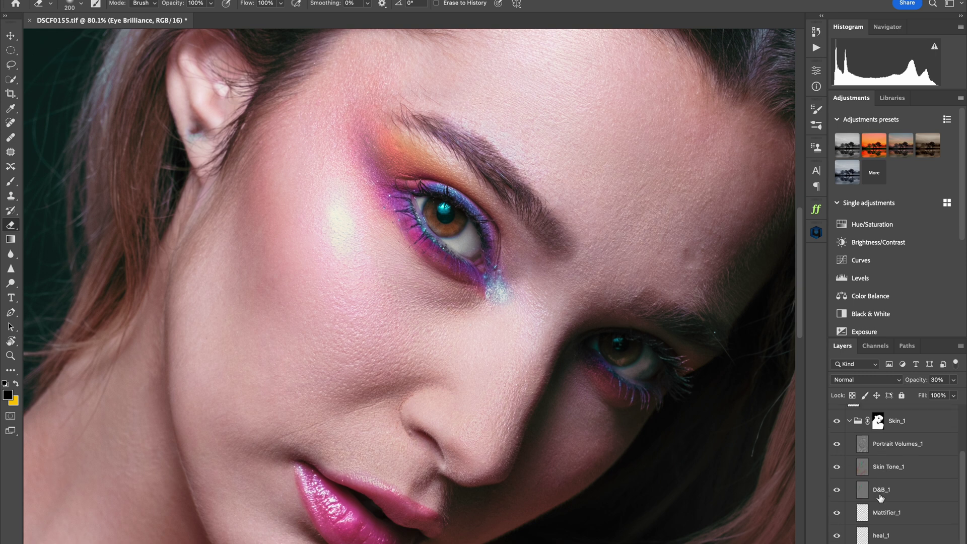
alt+scroll(715, 394, down, 6)
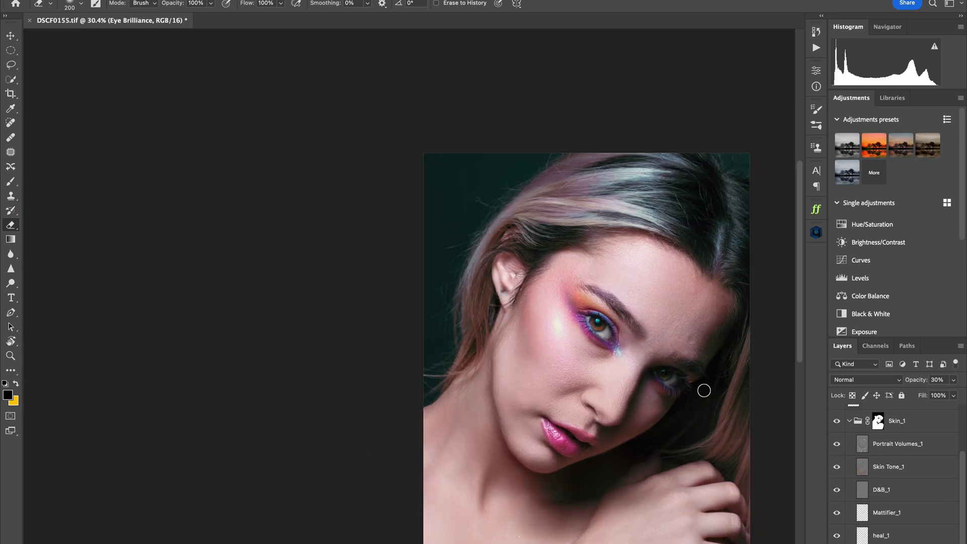
scroll(756, 413, up, 3)
click(837, 443)
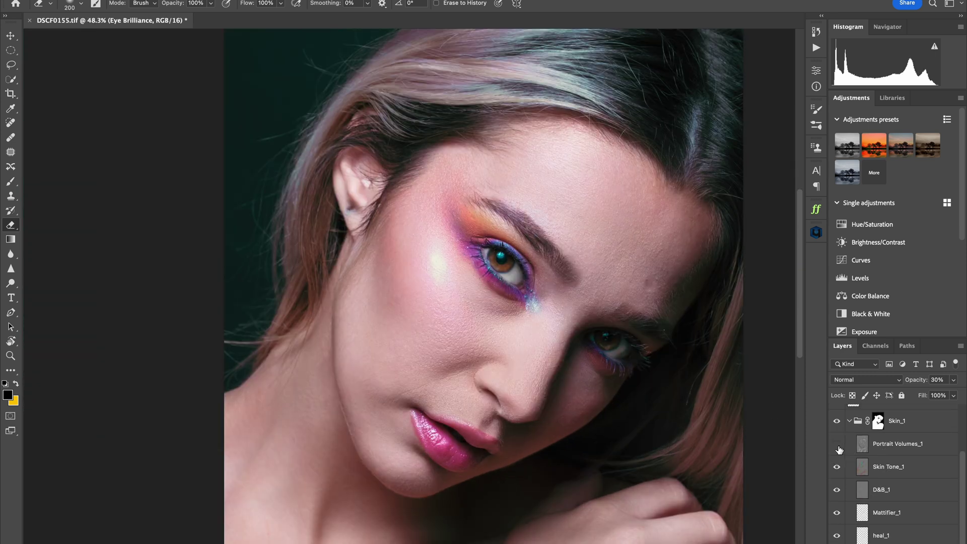
click(837, 445)
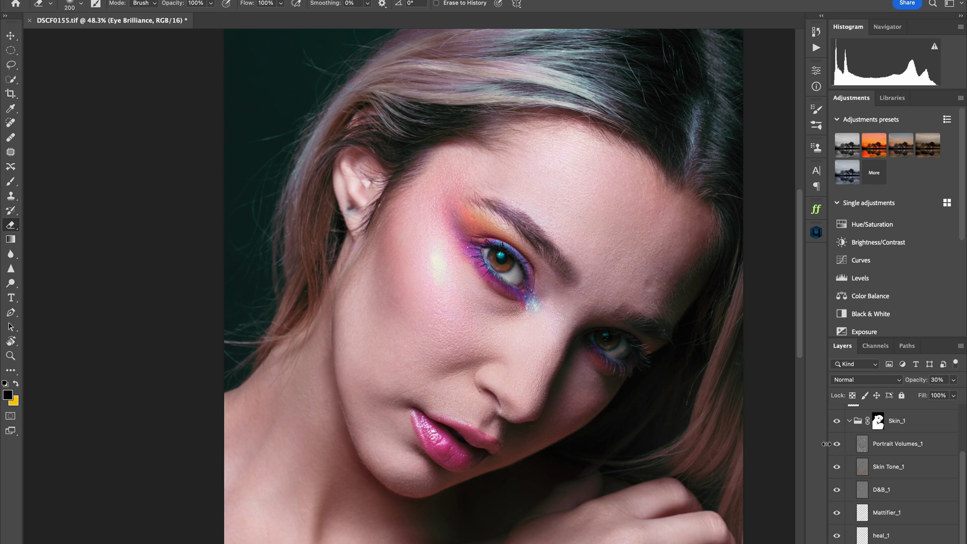
click(837, 444)
click(839, 444)
scroll(767, 436, down, 2)
click(840, 446)
click(839, 446)
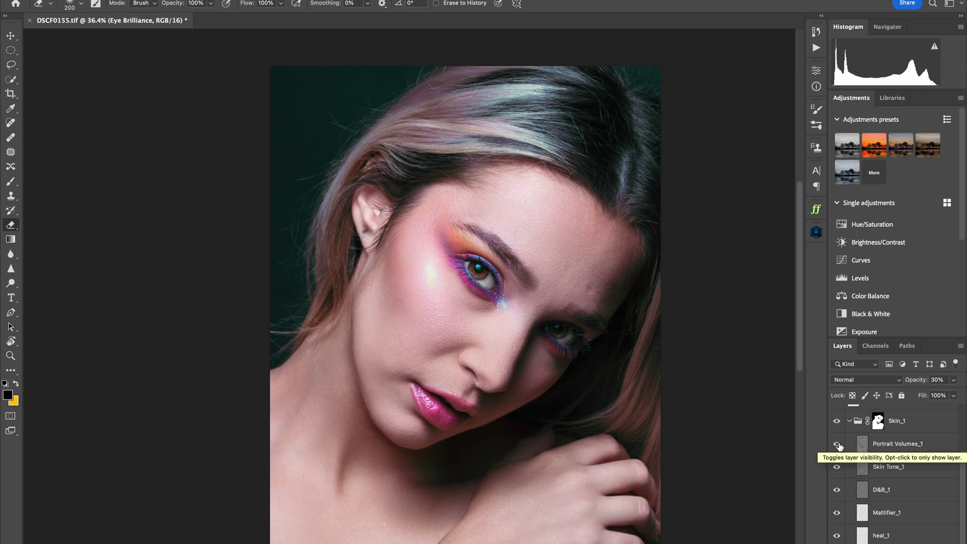
scroll(615, 352, down, 2)
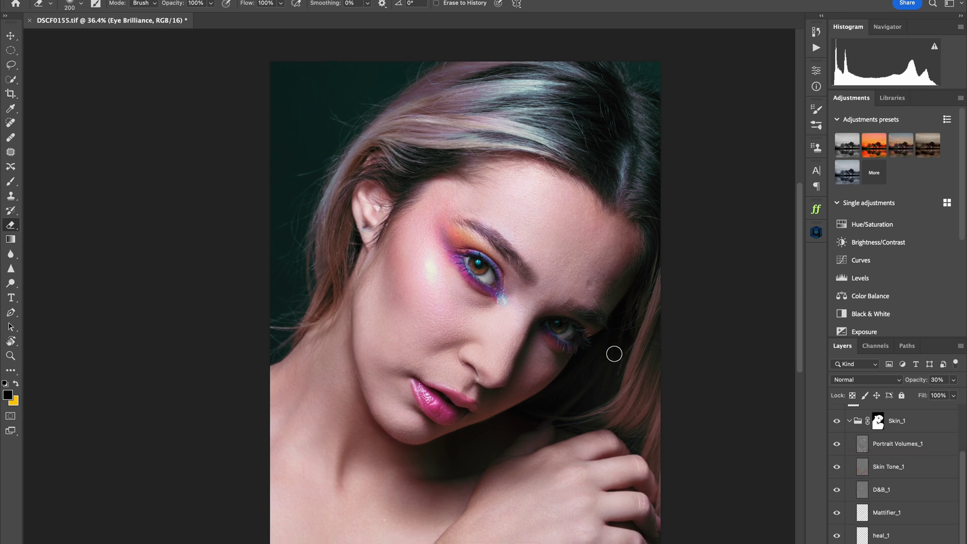
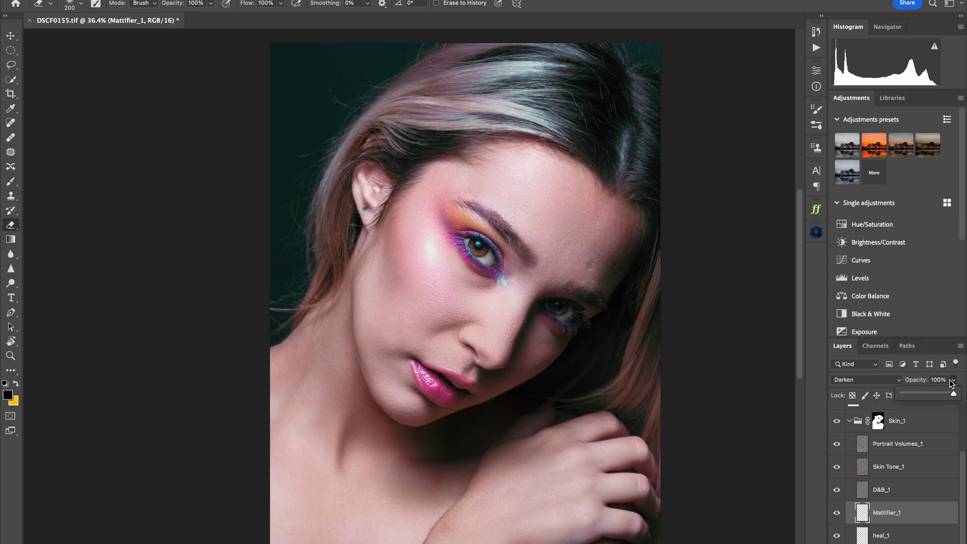
- Reduce the Mattifier_1 layer's opacity and toggle its visibility to compare the skin shine
drag(956, 393, 928, 396)
click(840, 517)
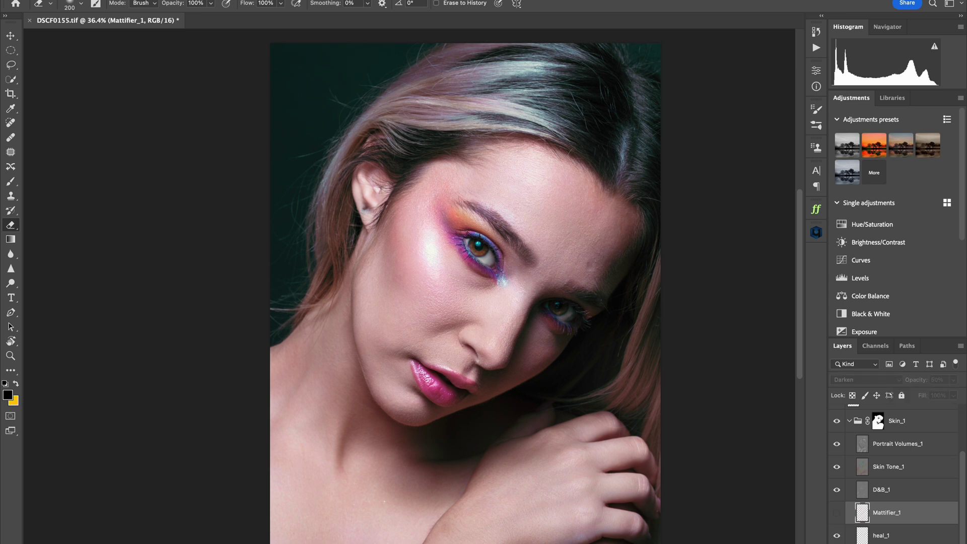
- Select the D&B_1 layer and toggle its visibility to compare the dodge-and-burn effect on the portrait
click(902, 491)
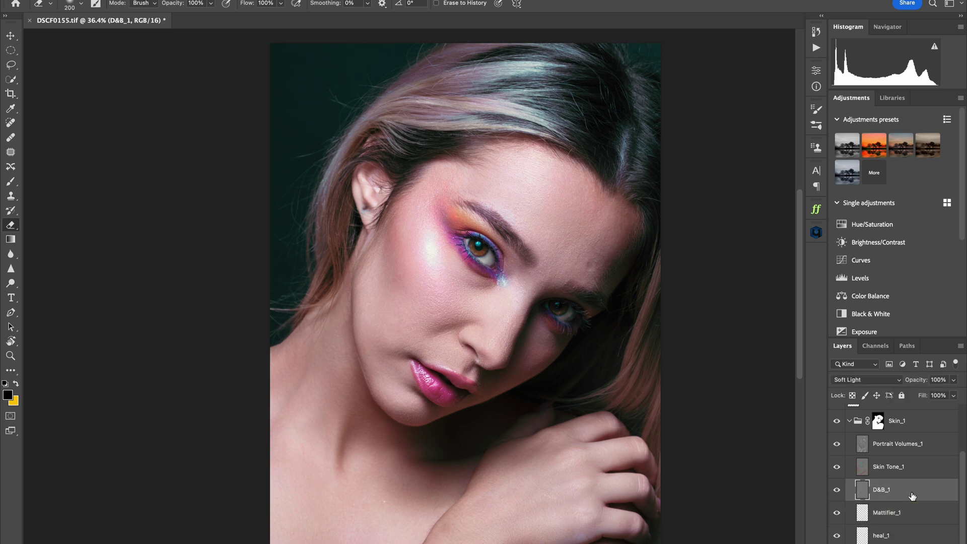
click(837, 490)
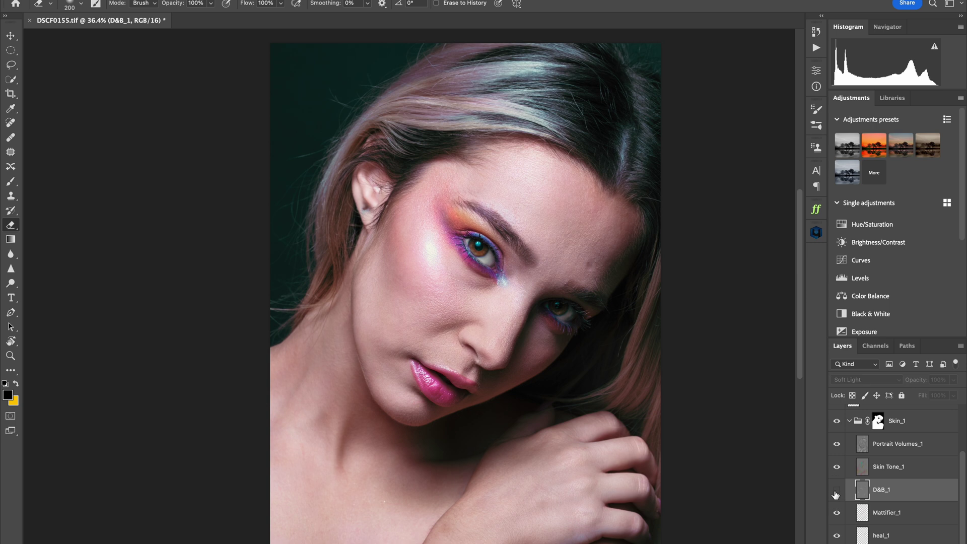
click(836, 493)
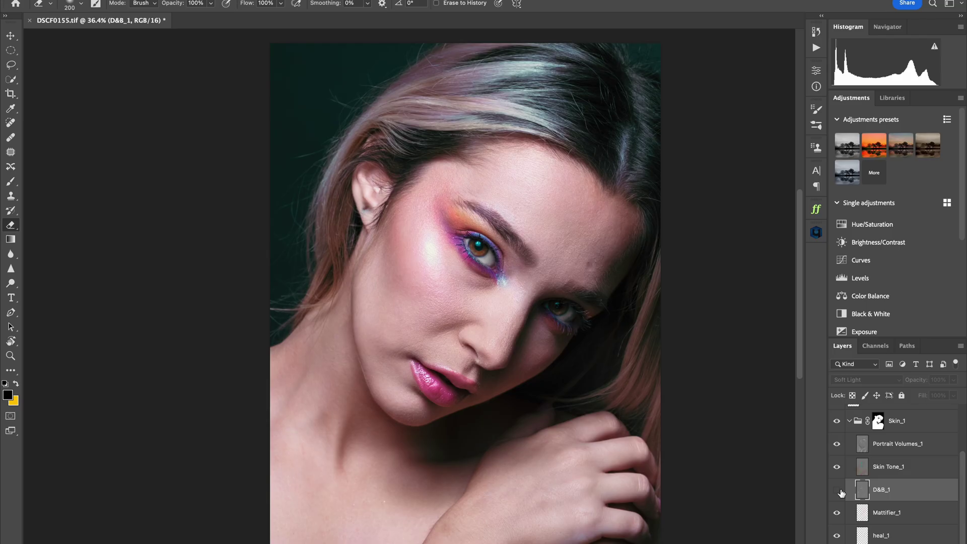
click(840, 492)
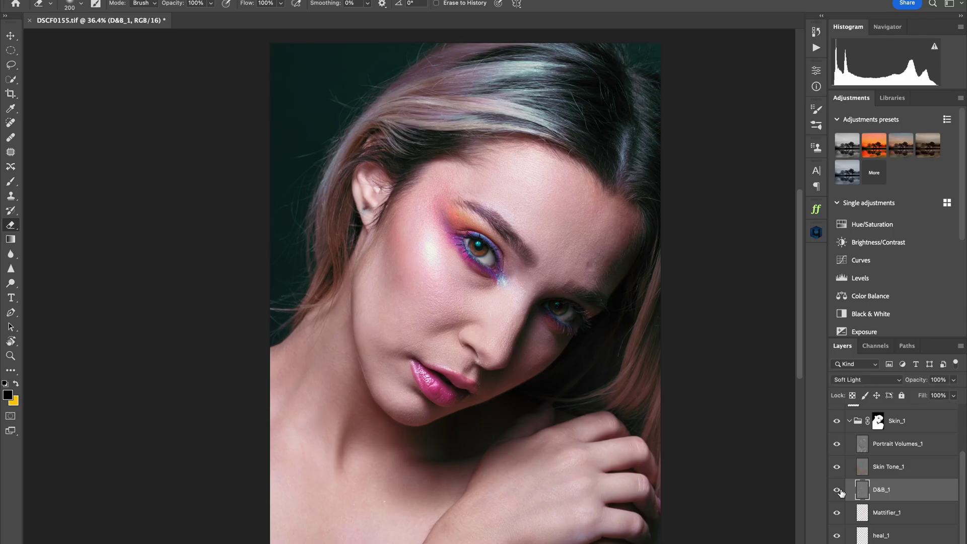
click(840, 492)
click(841, 492)
click(841, 492)
- Compare the cheek and nose skin up close with the D&B_1 layer hidden and shown
scroll(524, 326, up, 4)
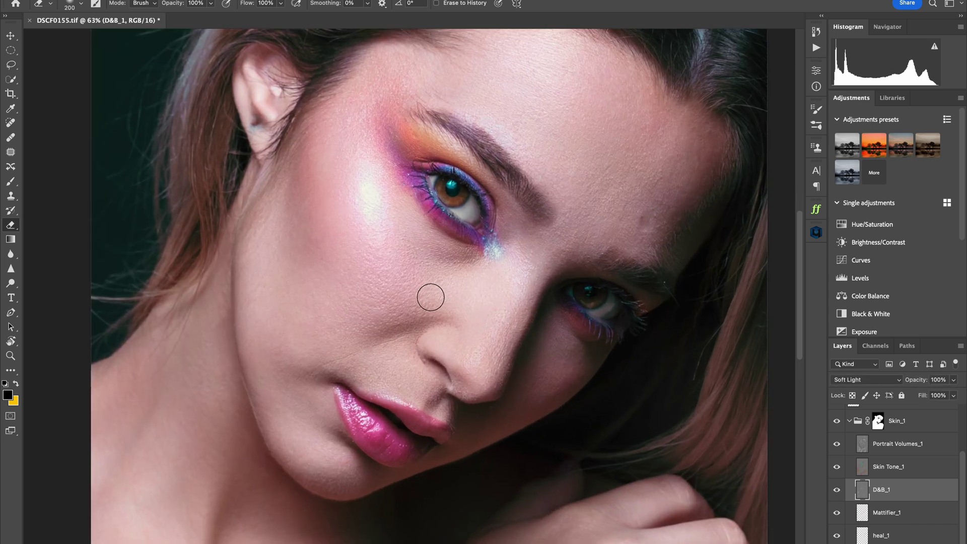
scroll(431, 298, up, 2)
click(839, 492)
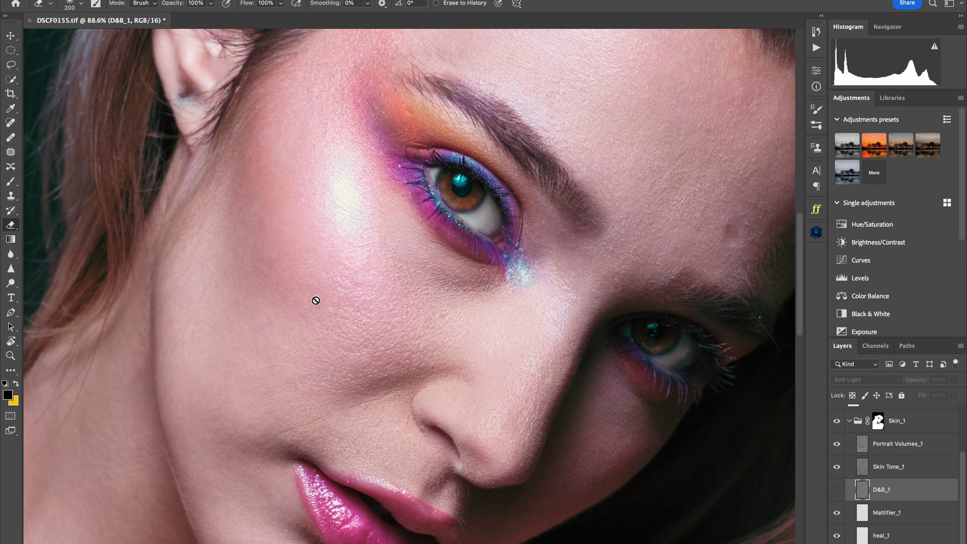
click(838, 492)
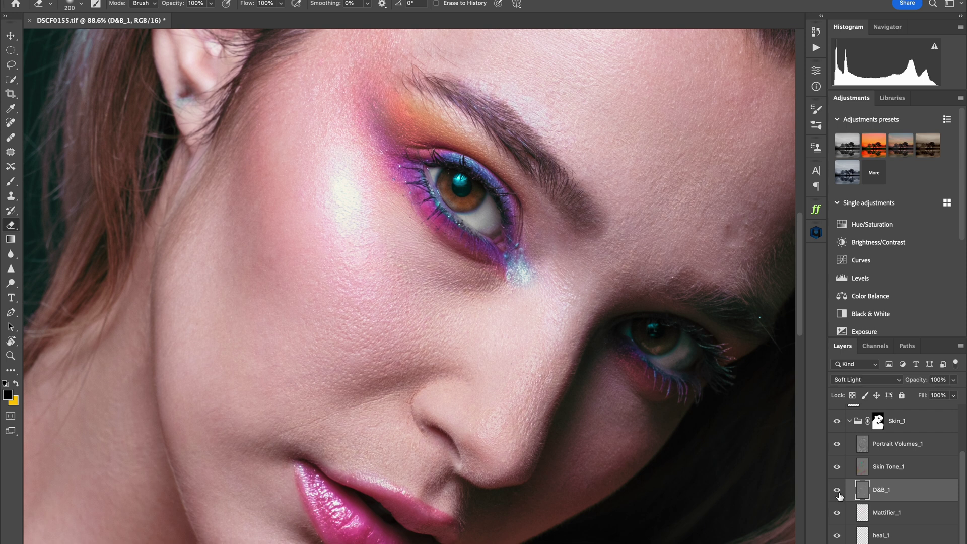
click(839, 491)
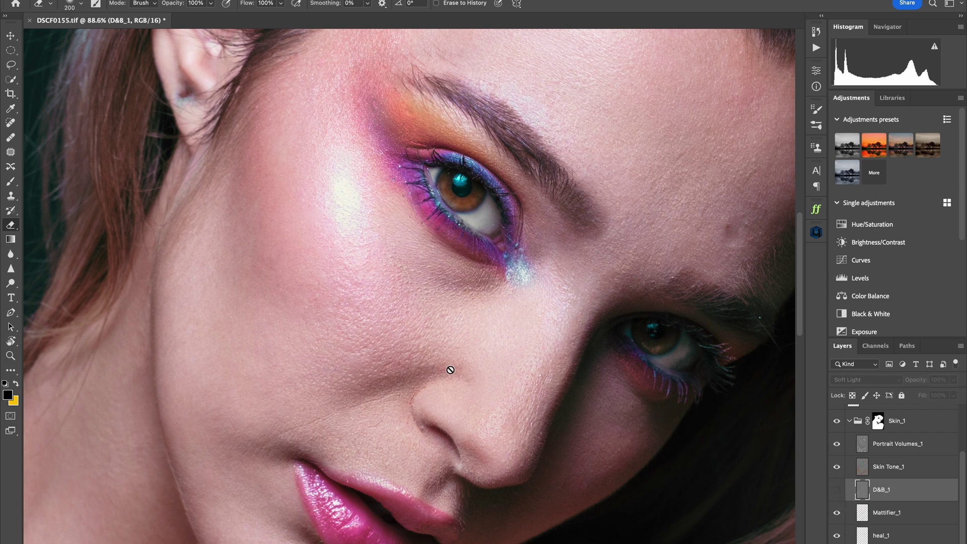
click(838, 492)
click(838, 491)
click(838, 492)
click(839, 492)
click(838, 492)
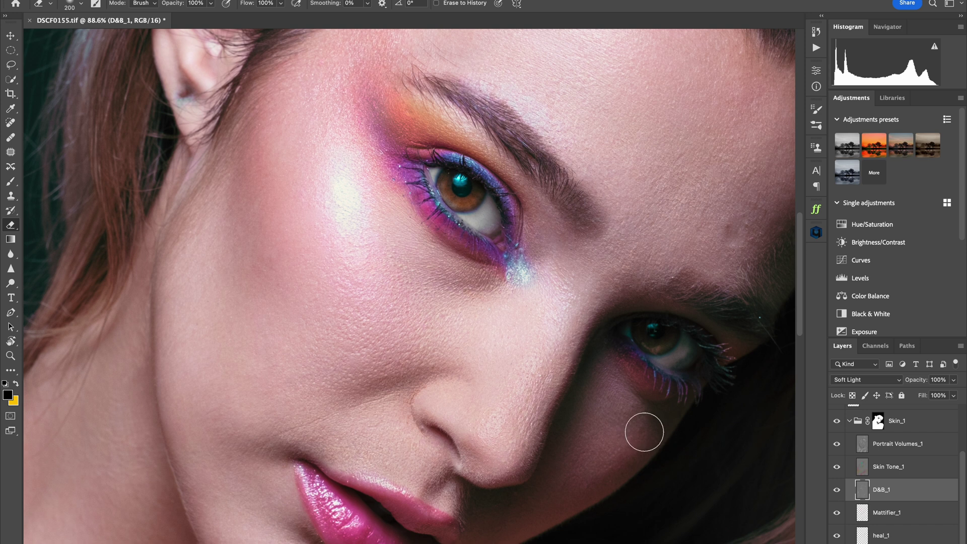
- Check the D&B_1 layer's effect again on the whole face by hiding and showing it
scroll(644, 430, down, 5)
click(837, 492)
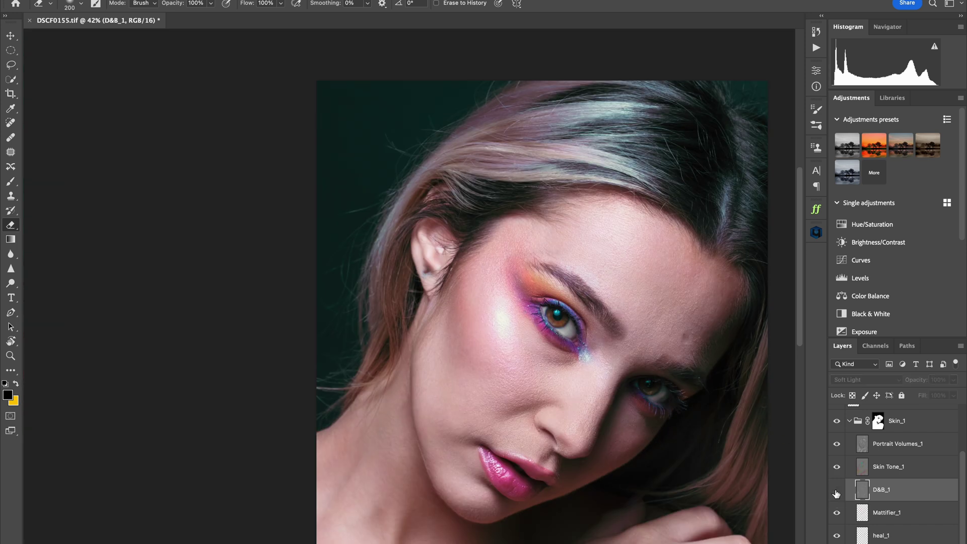
click(837, 492)
scroll(637, 443, down, 2)
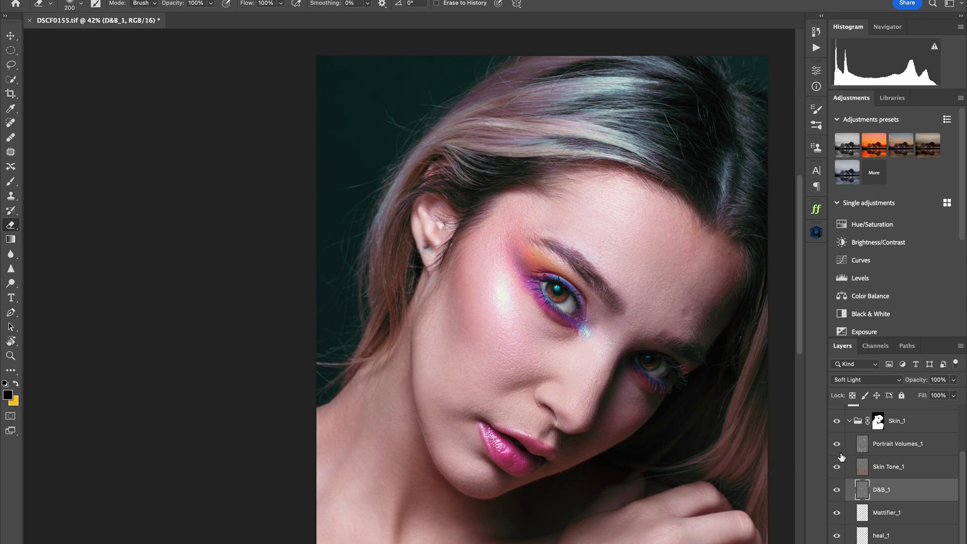
- Select the heal_1 layer and compare the facial blemishes with it hidden and shown
click(843, 536)
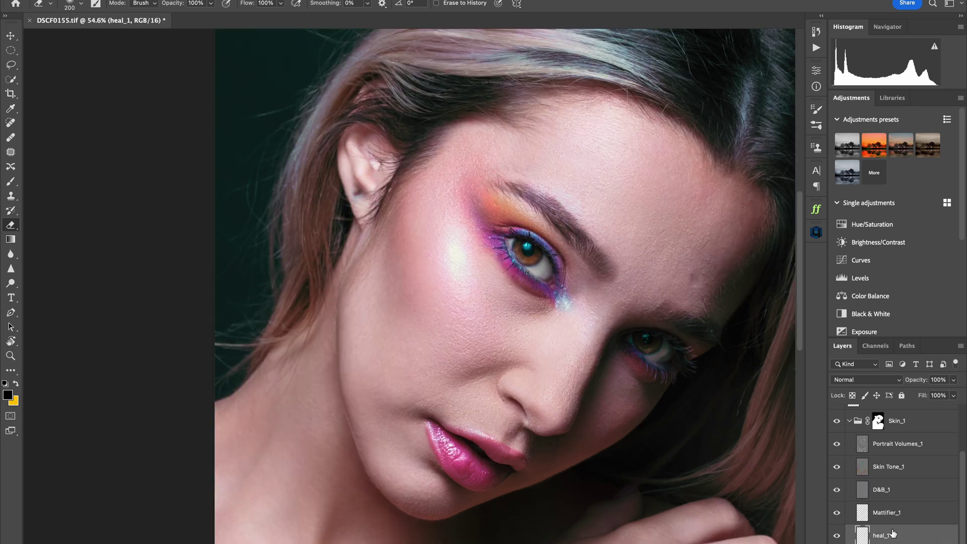
click(837, 536)
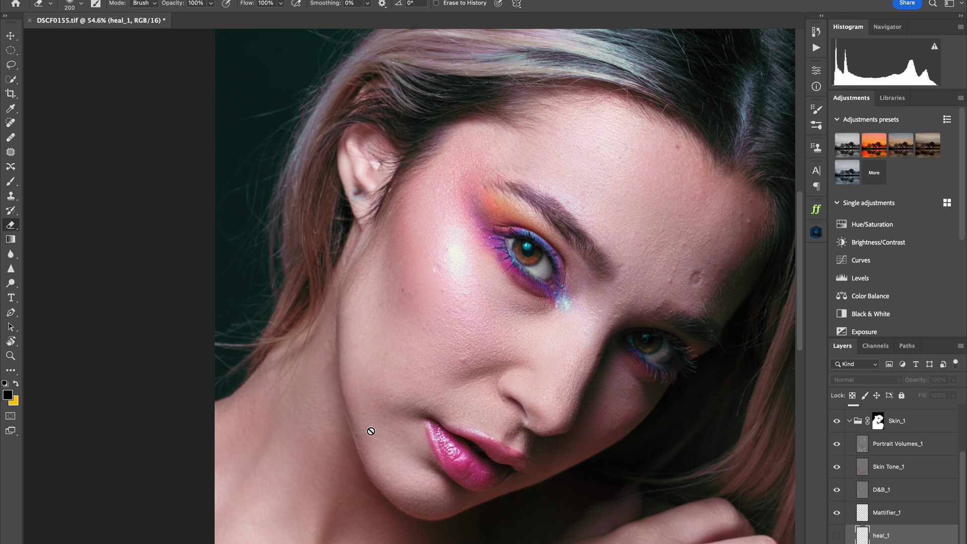
scroll(451, 375, up, 3)
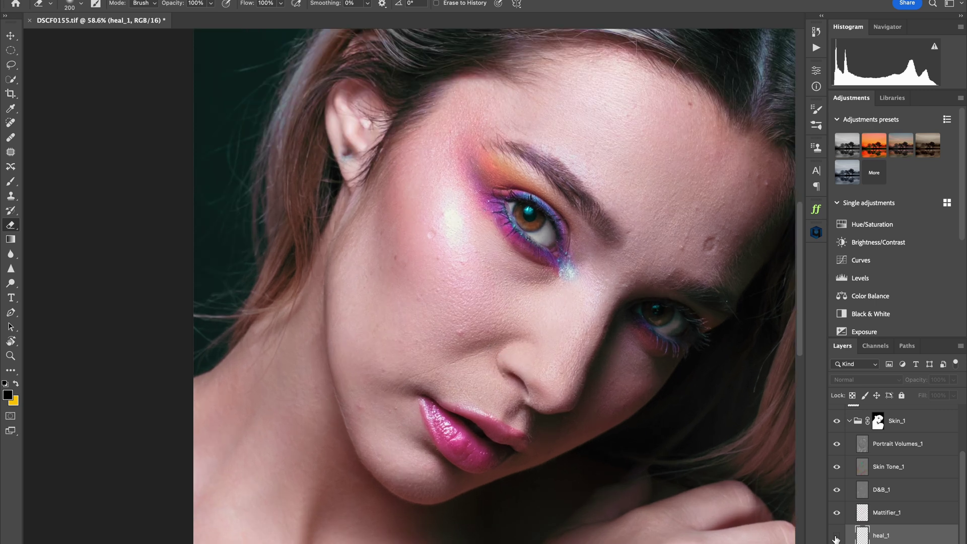
click(836, 538)
scroll(661, 421, down, 3)
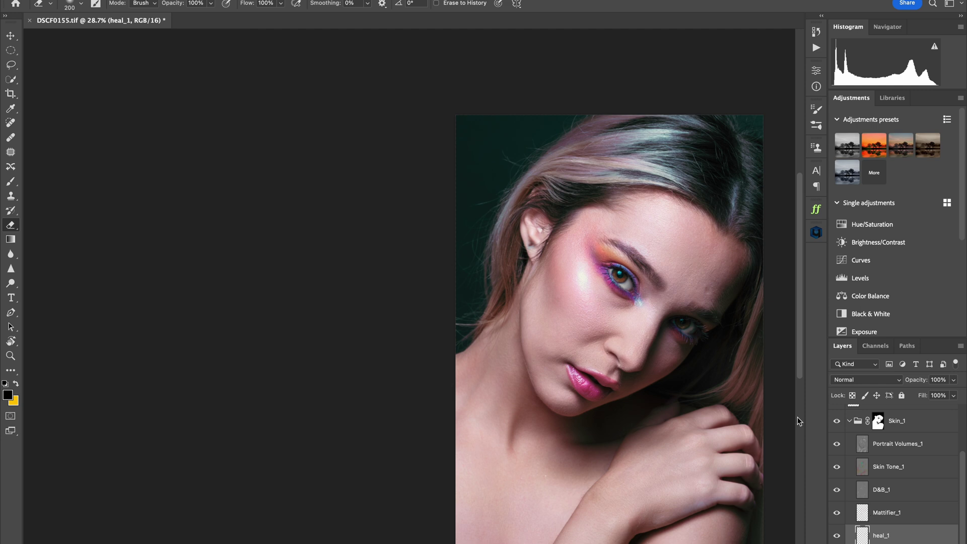
- Toggle the Skin_1 group's visibility repeatedly to compare the full portrait before and after the skin retouching
key(ctrl+z)
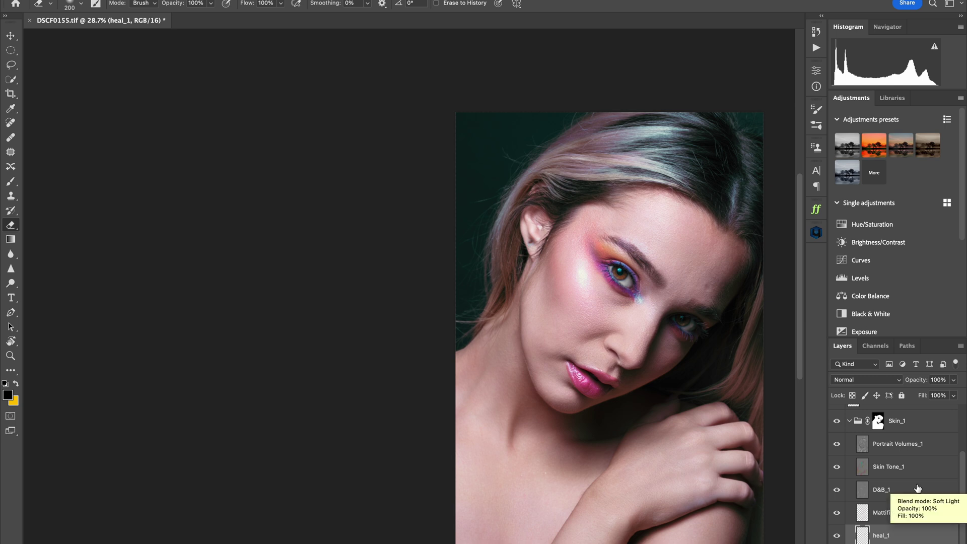
scroll(706, 300, down, 3)
scroll(691, 297, up, 1)
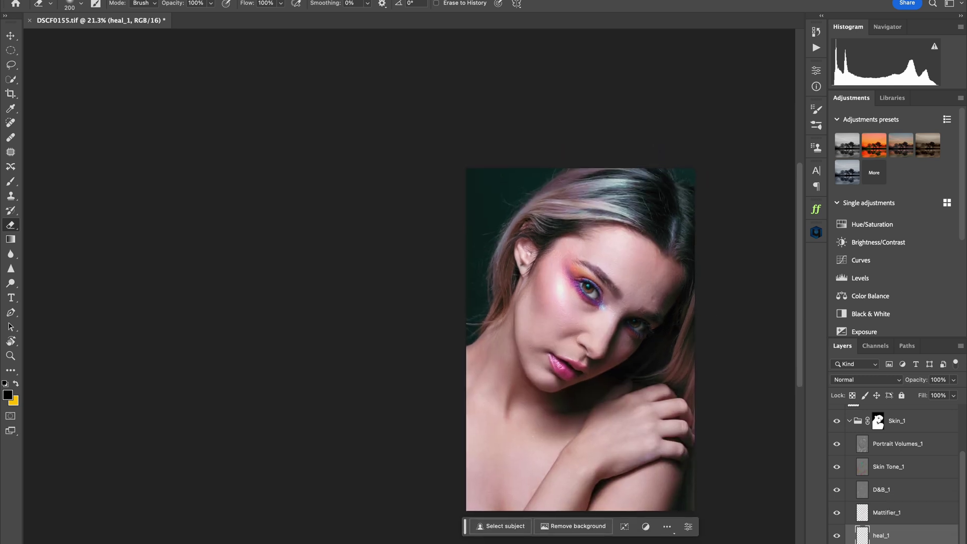
click(836, 421)
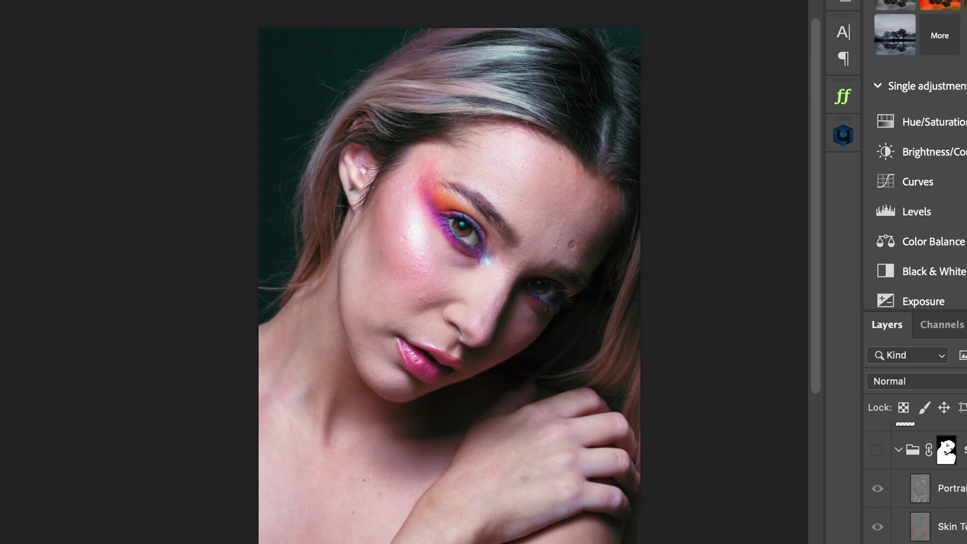
click(878, 450)
click(878, 450)
click(878, 450)
click(878, 450)
click(878, 450)
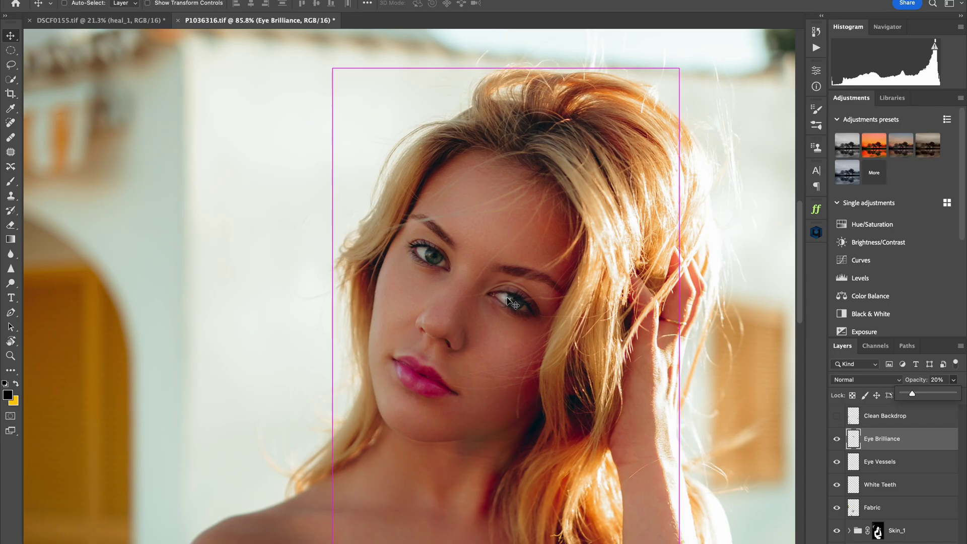
- Compare the whites of the eyes up close in P1036316.tif with the Eye Vessels layer hidden and shown
scroll(508, 301, up, 3)
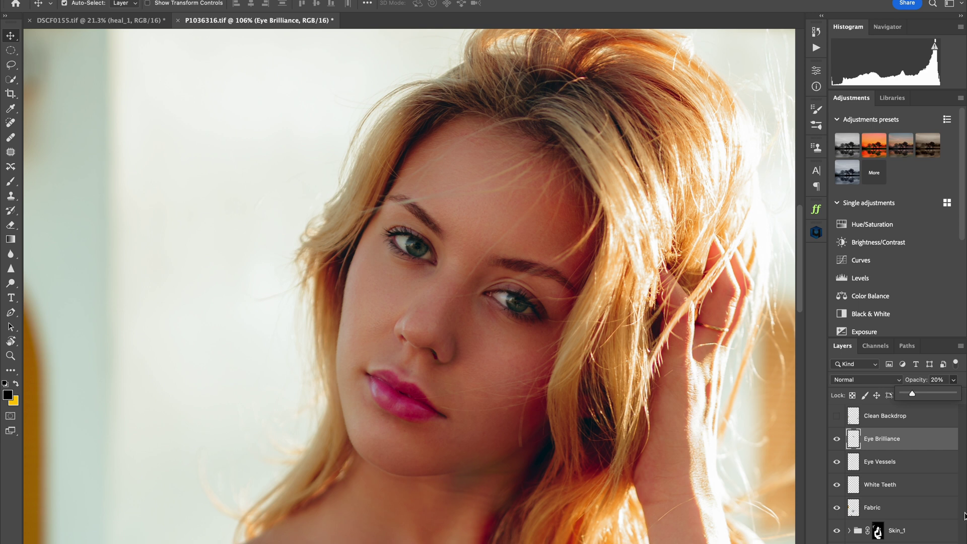
click(839, 463)
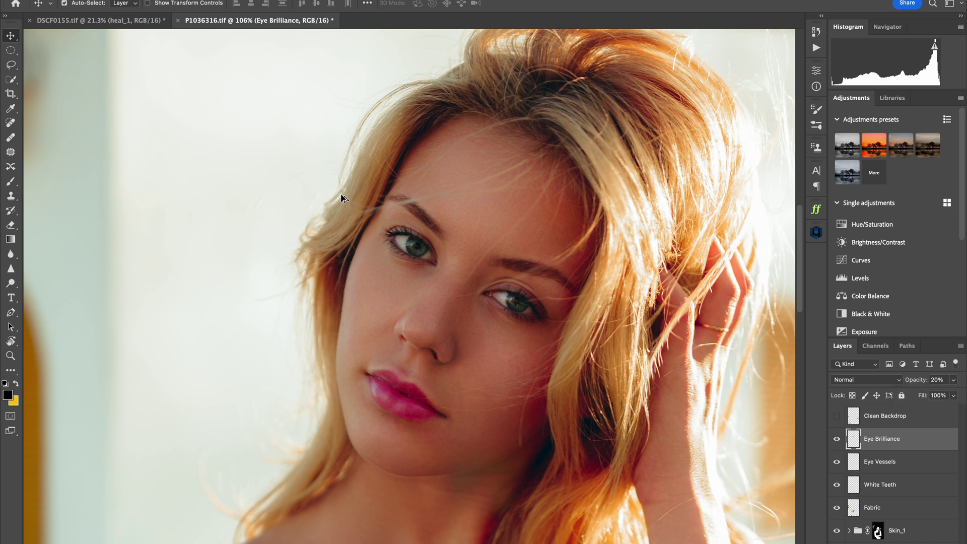
scroll(413, 241, up, 5)
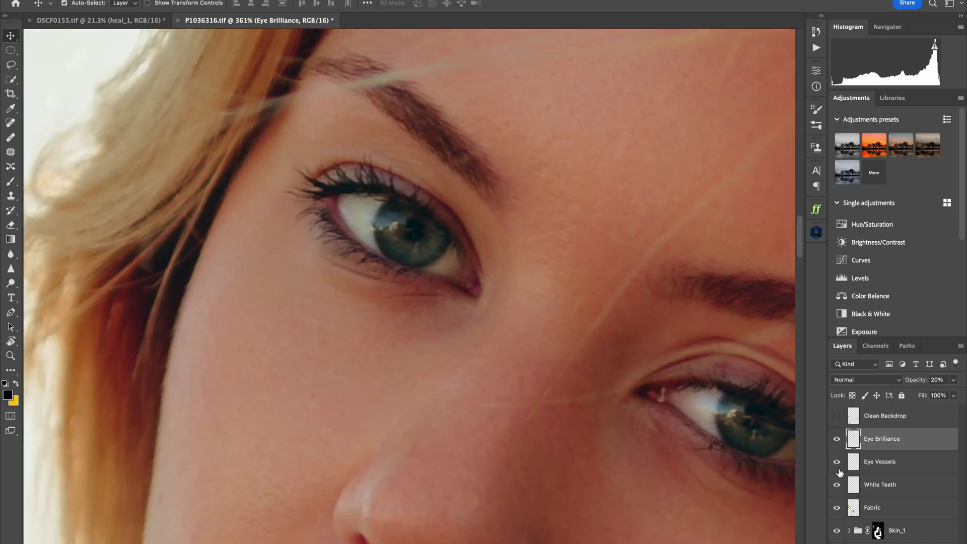
click(838, 463)
click(837, 463)
- Select the White Teeth layer and hide the Skin_1 group to view the full portrait without the skin retouching
scroll(739, 459, down, 5)
scroll(738, 459, down, 4)
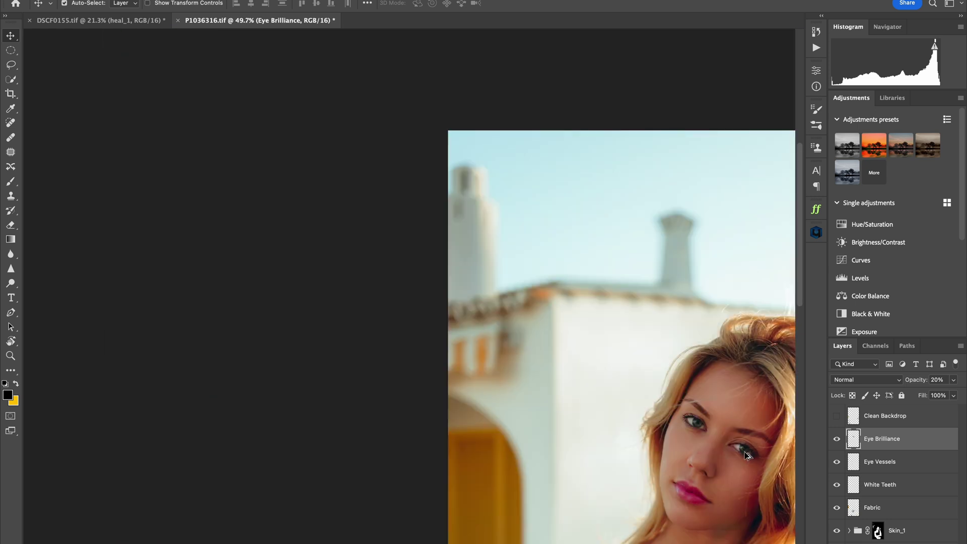
click(880, 485)
click(837, 533)
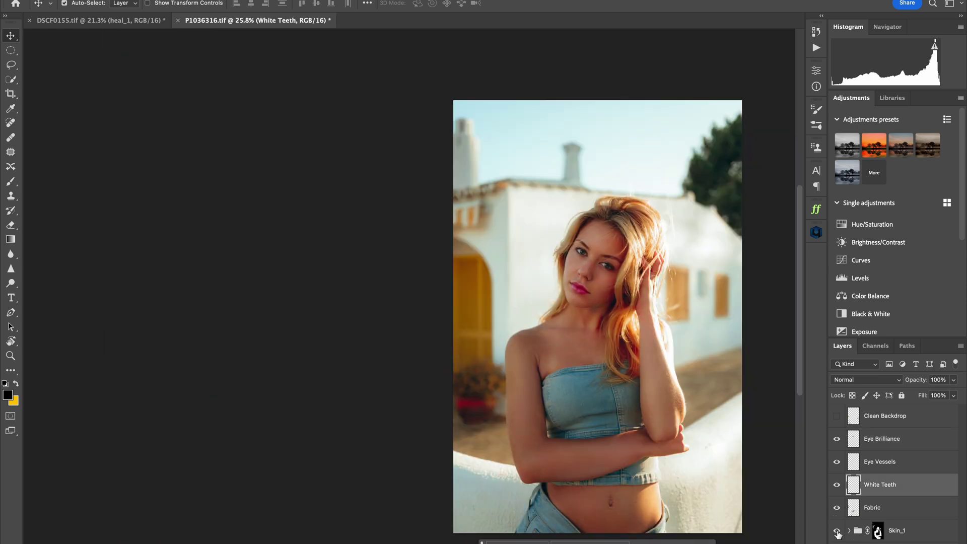
click(837, 532)
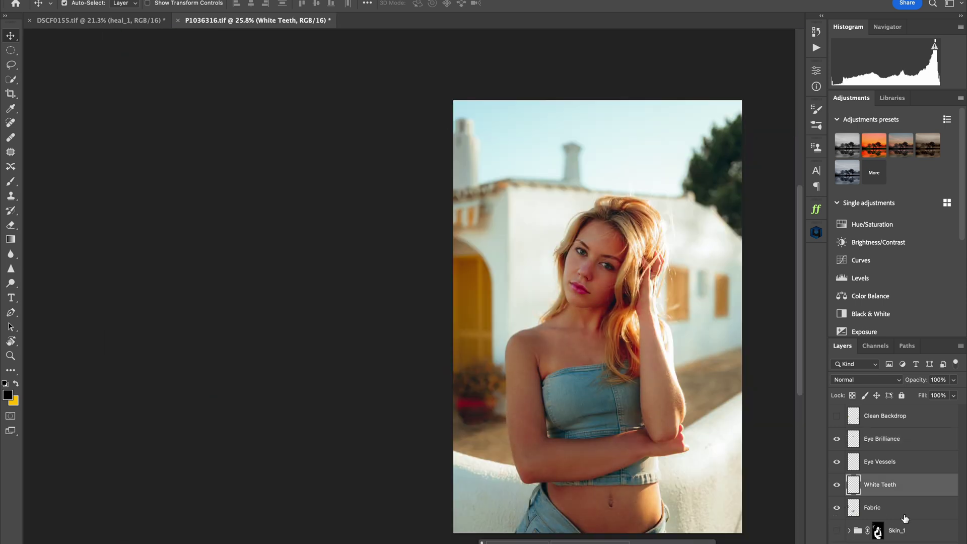
- Expand the Skin_1 group to list its layers and show the group again to compare its effect on the face
click(850, 531)
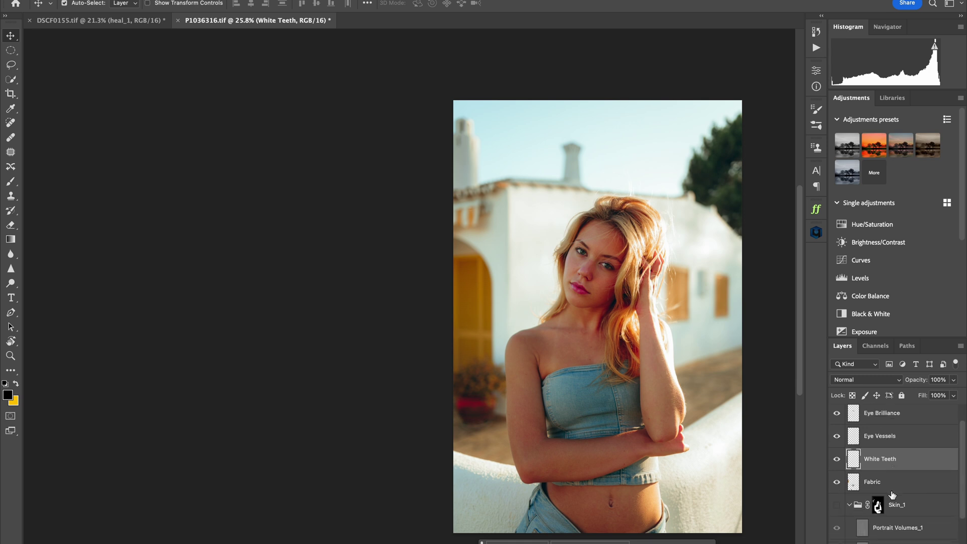
scroll(861, 498, down, 3)
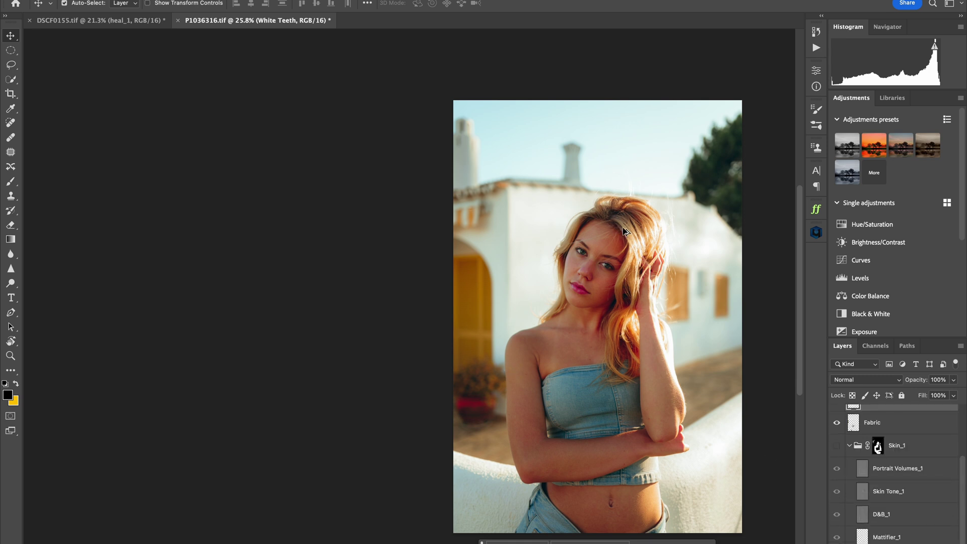
scroll(624, 231, up, 2)
scroll(615, 285, down, 1)
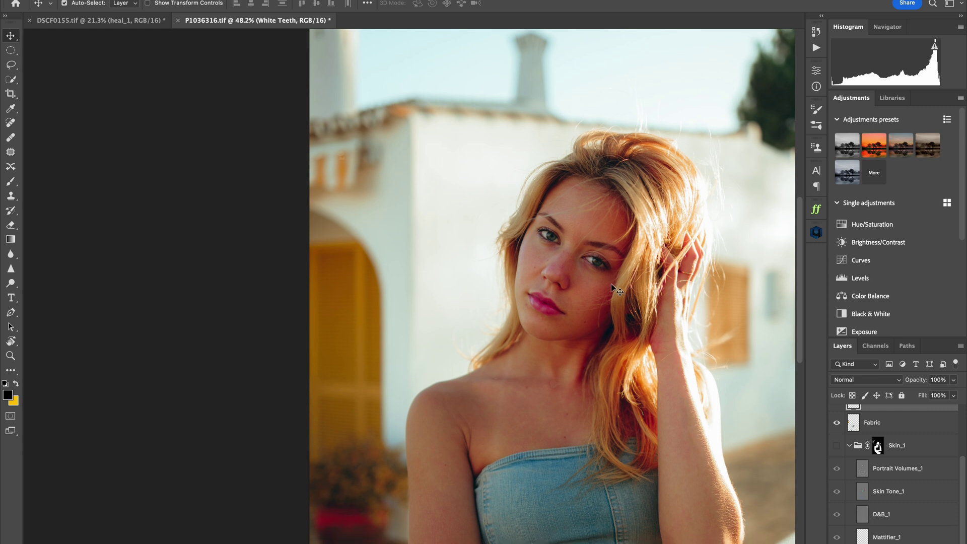
click(837, 446)
scroll(843, 537, down, 1)
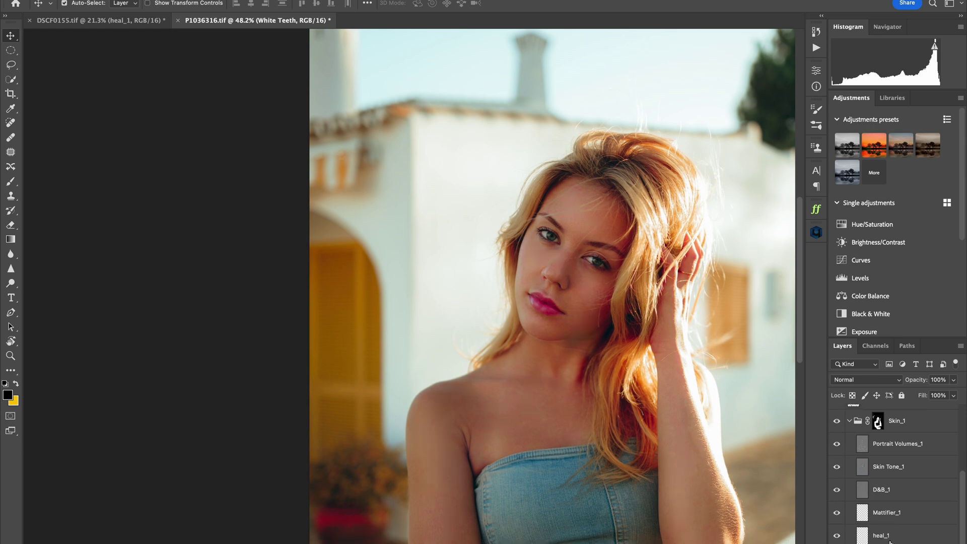
- Compare the facial skin up close with the heal_1 layer hidden and shown
click(837, 537)
scroll(570, 335, up, 5)
scroll(620, 329, down, 2)
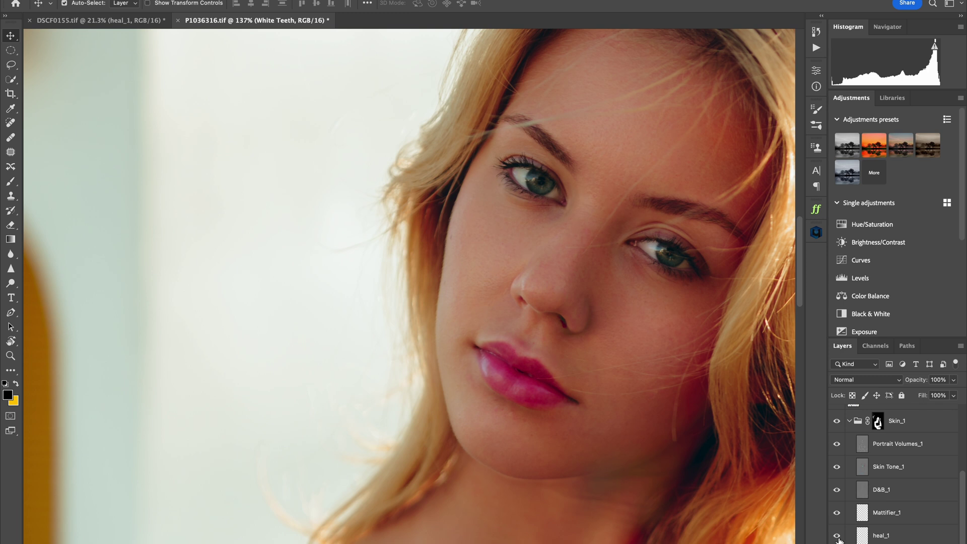
- Erase the heal_1 layer over the moles on the cheek and beside the chin with a 125-pixel Eraser to restore them
click(848, 539)
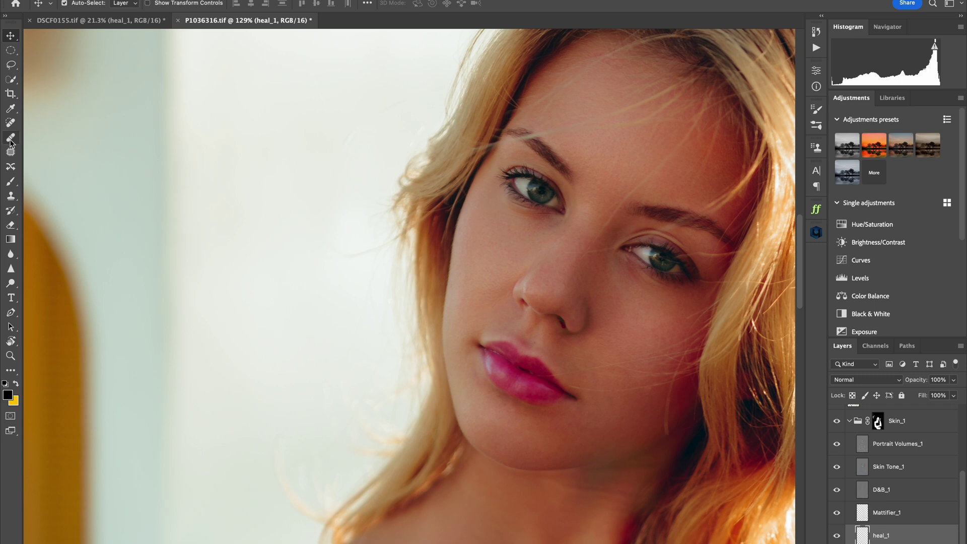
click(10, 224)
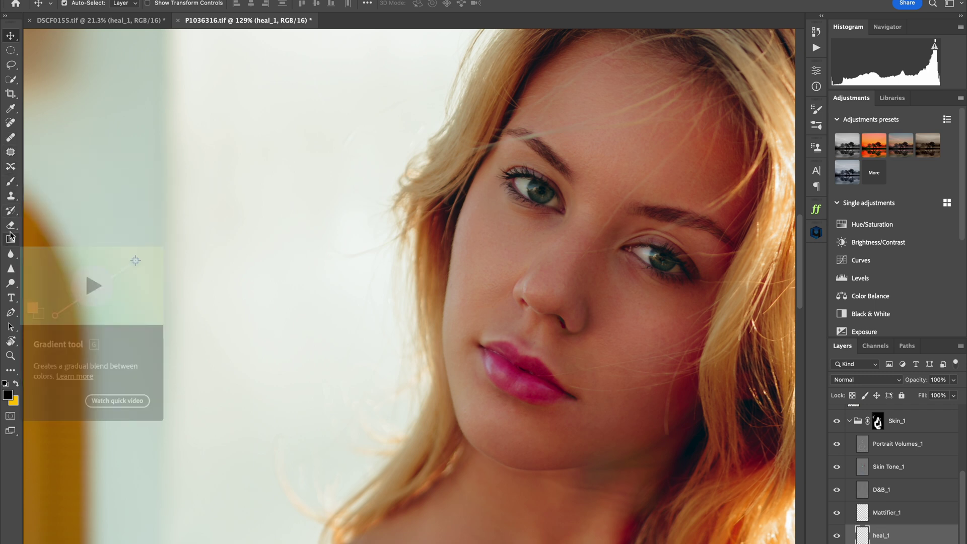
key(Tab)
key(Tab)
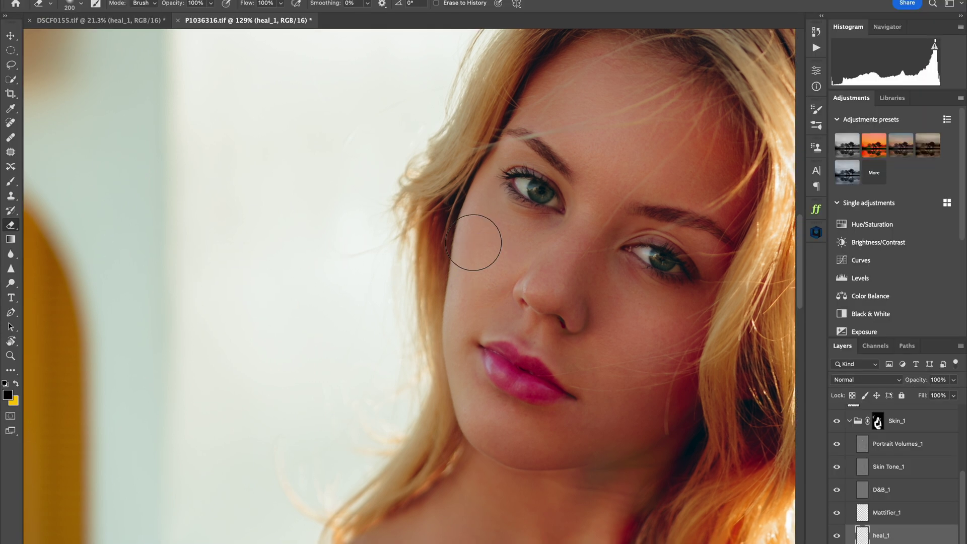
key(o)
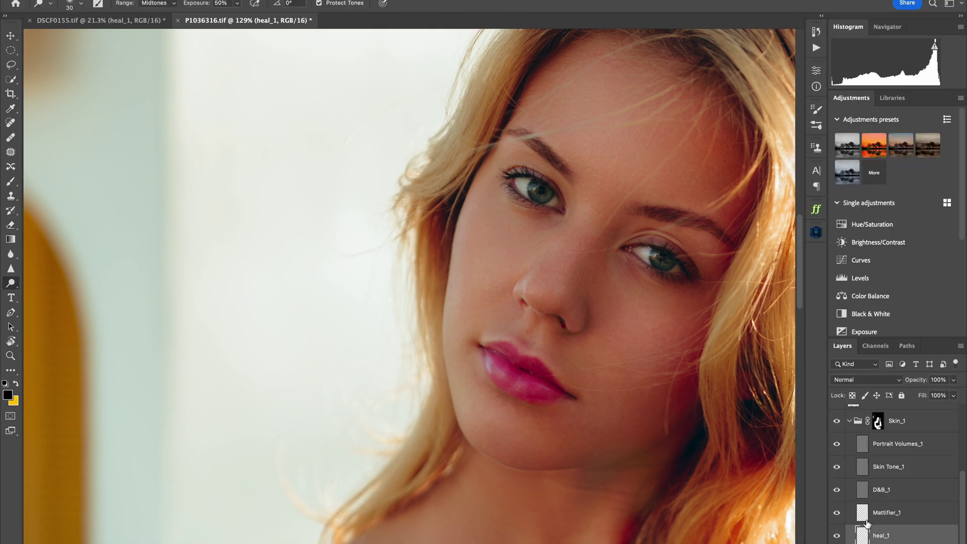
key(e)
key(bracketleft)
key(bracketleft)
key(bracketleft)
key(bracketleft)
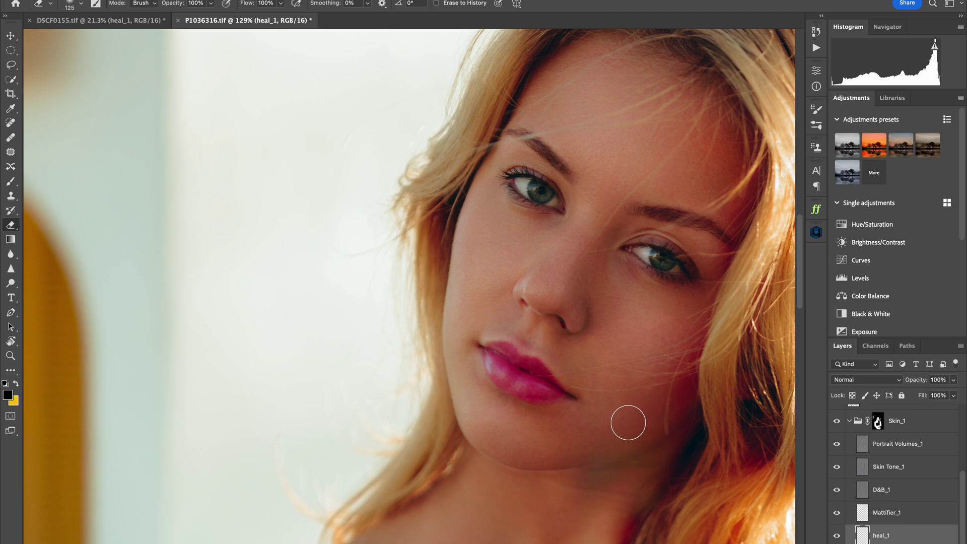
click(629, 420)
click(496, 277)
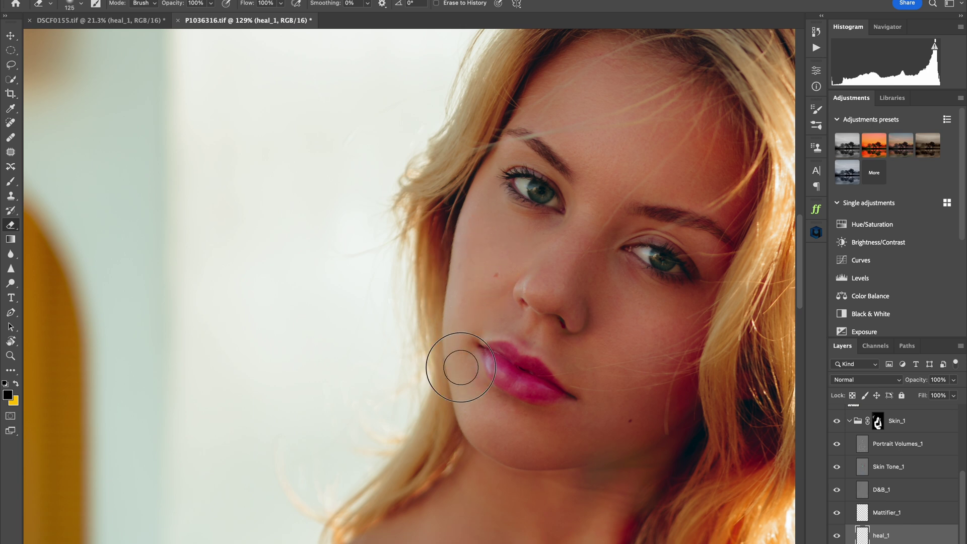
- Reset the foreground and background colors to the default black and white
key(d)
key(x)
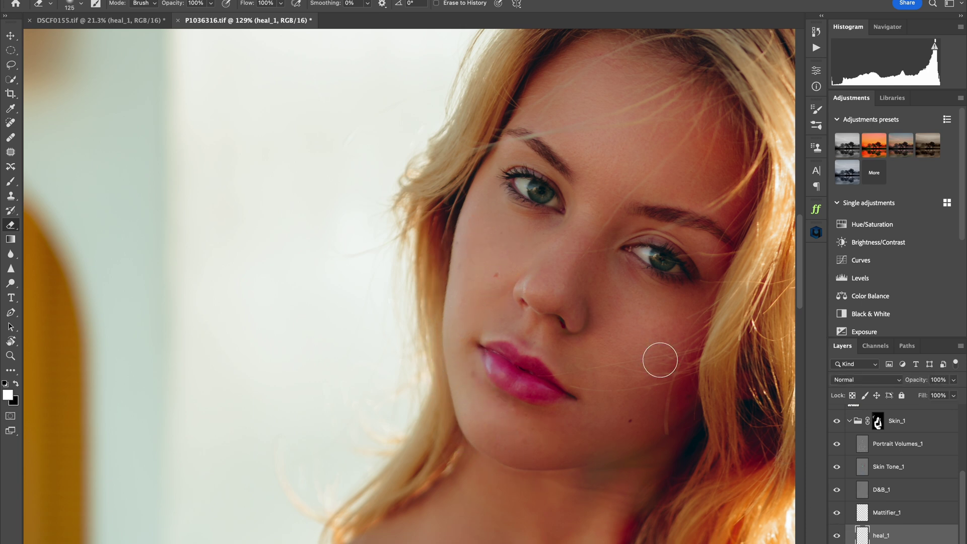
scroll(660, 360, down, 1)
key(x)
scroll(659, 298, down, 5)
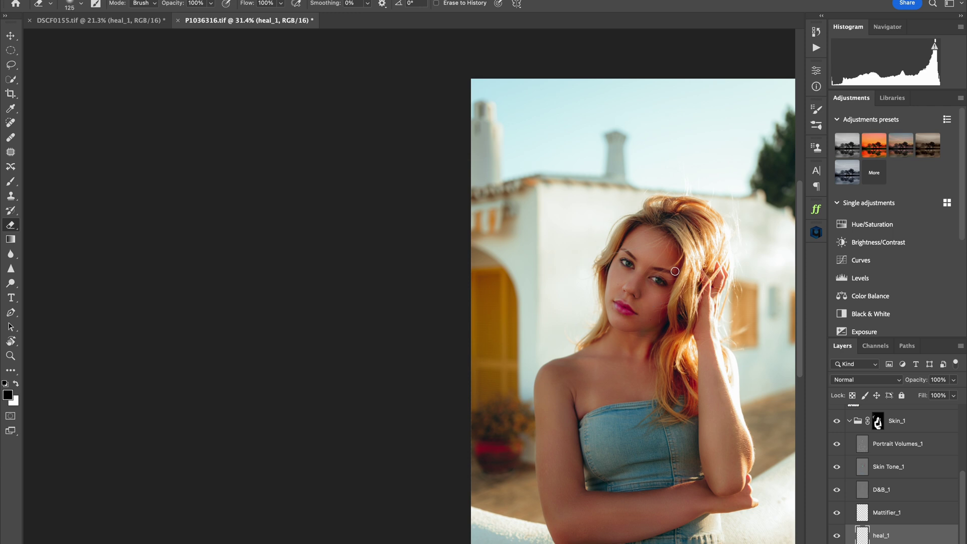
- Select the D&B_1 layer and compare the face up close with it repeatedly hidden and shown
key(alt+bracketright)
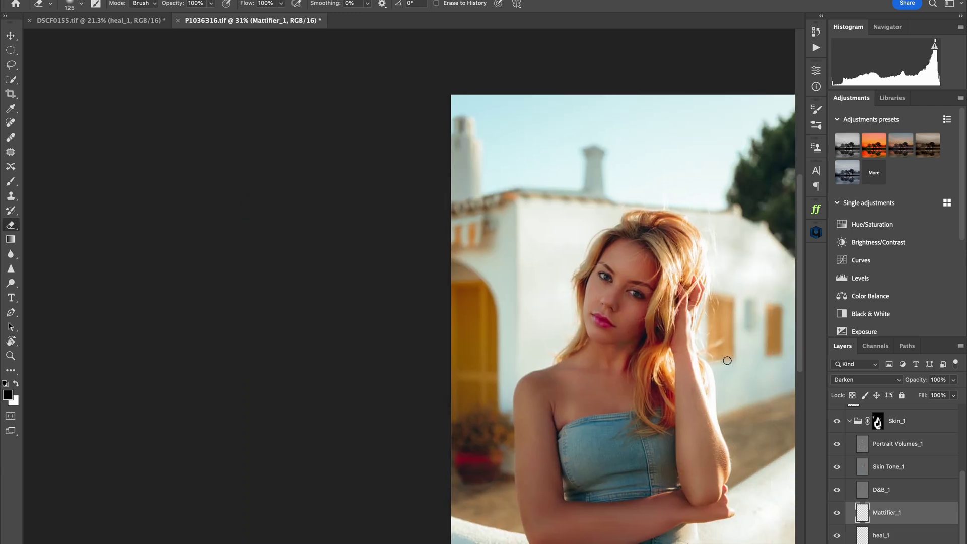
click(874, 491)
click(837, 492)
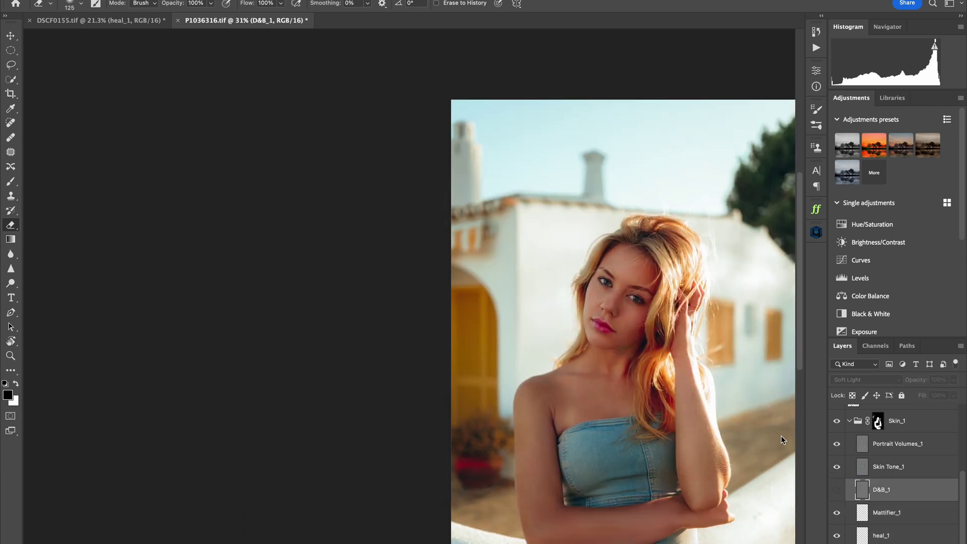
scroll(619, 277, up, 5)
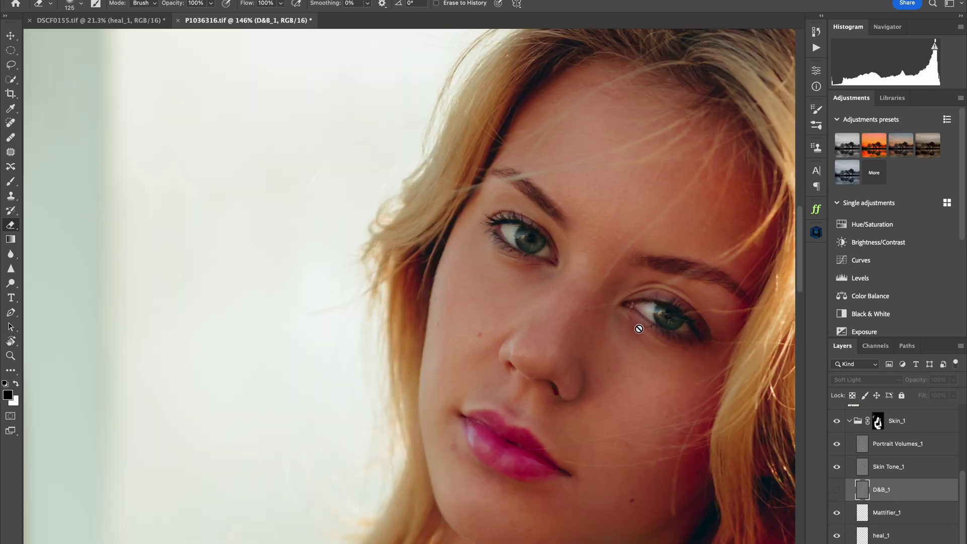
click(837, 492)
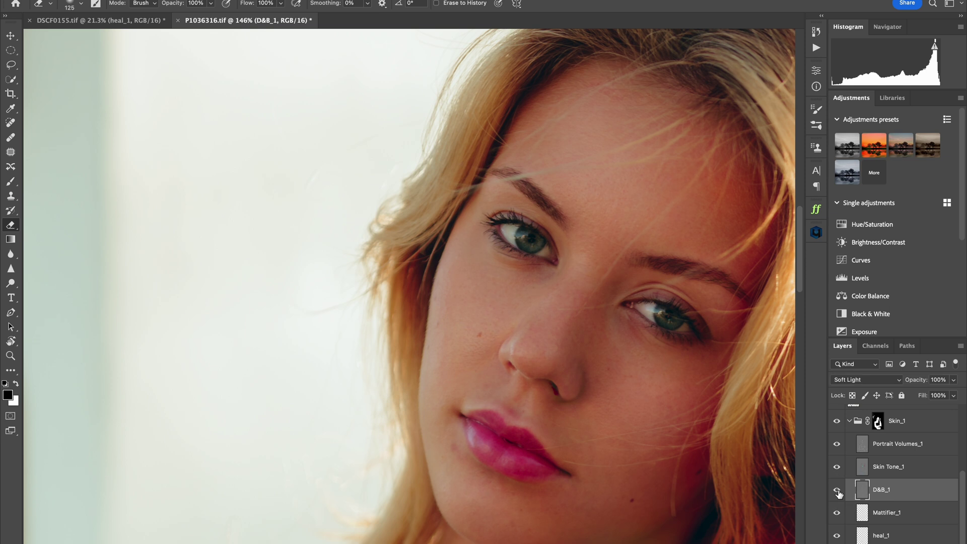
click(839, 493)
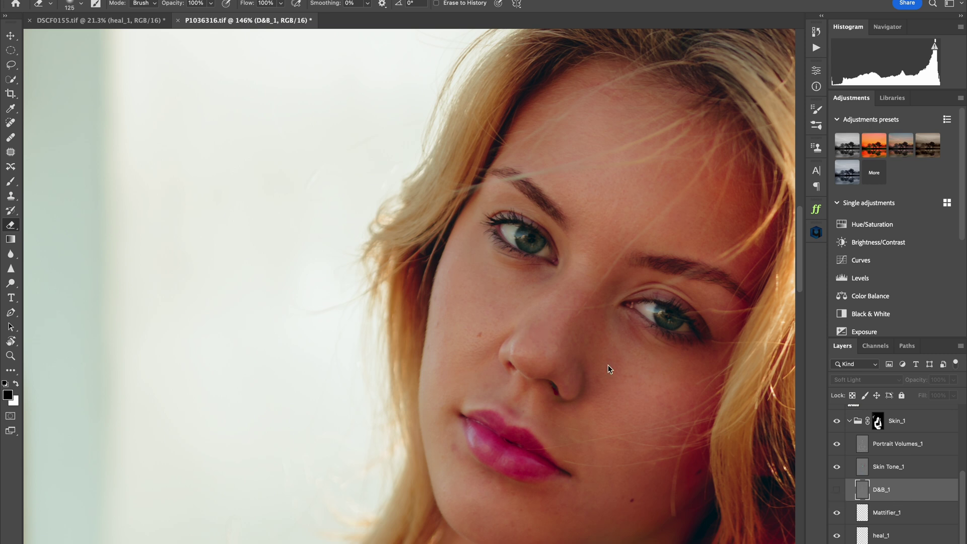
click(837, 492)
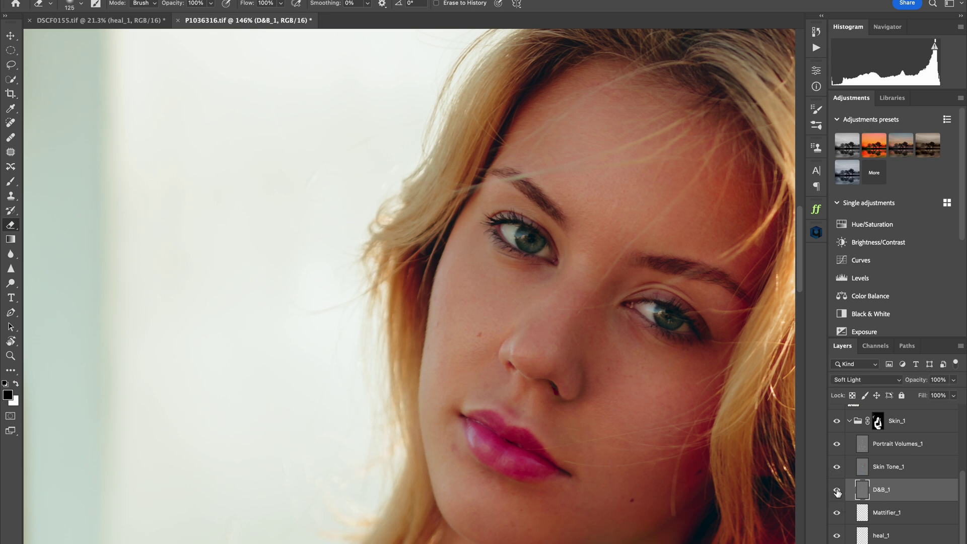
click(837, 492)
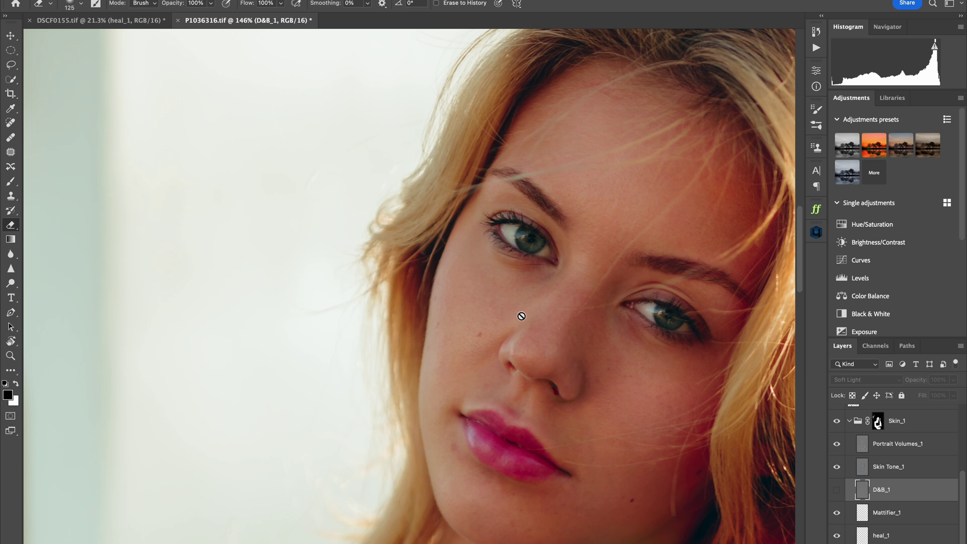
click(838, 490)
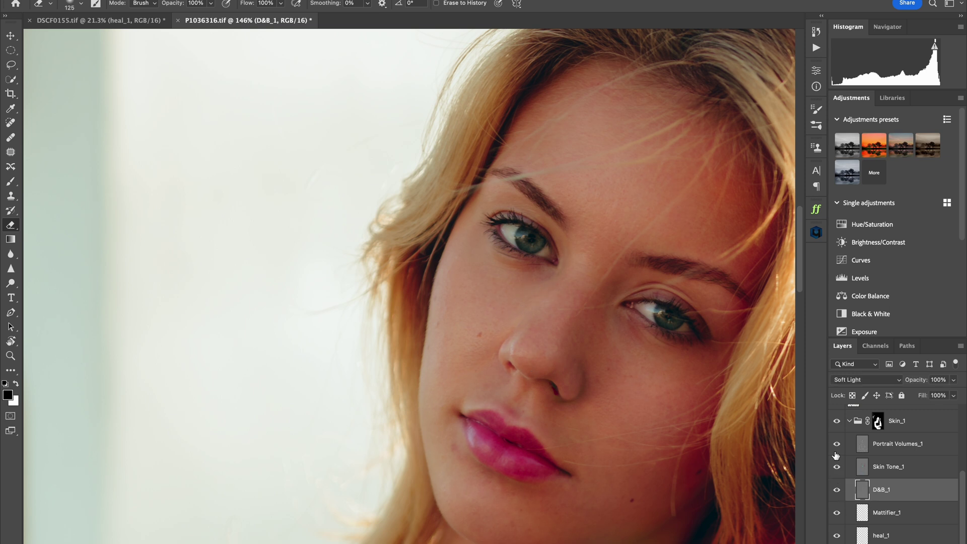
scroll(657, 342, down, 1)
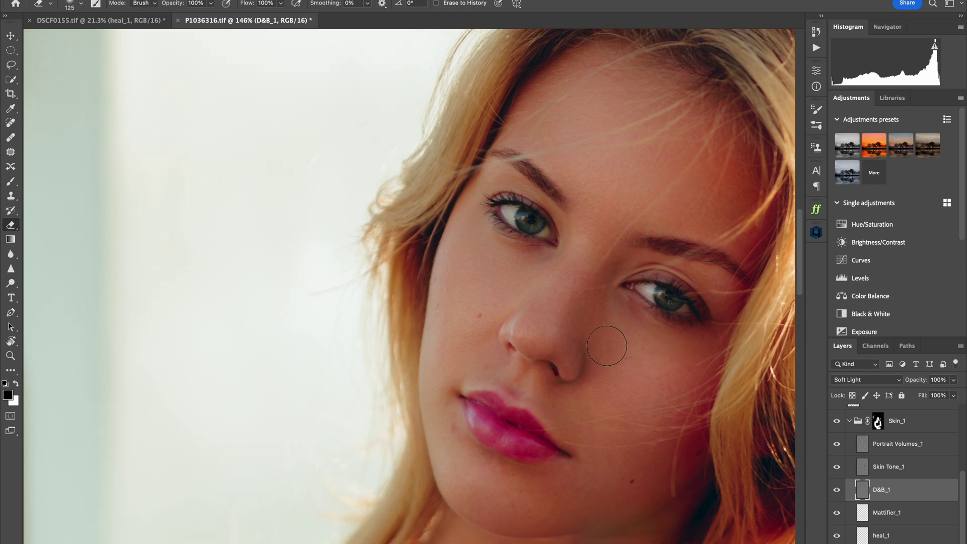
scroll(608, 346, down, 2)
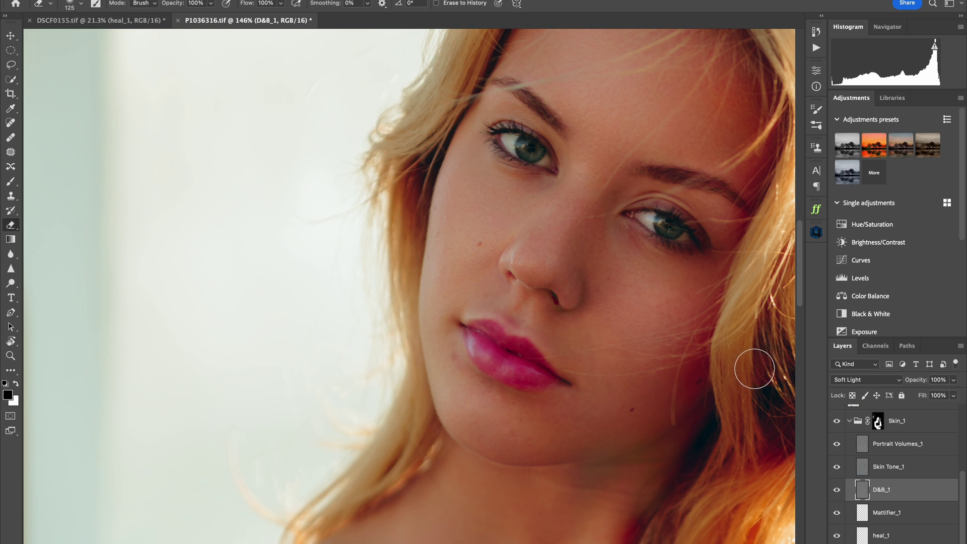
scroll(689, 341, down, 1)
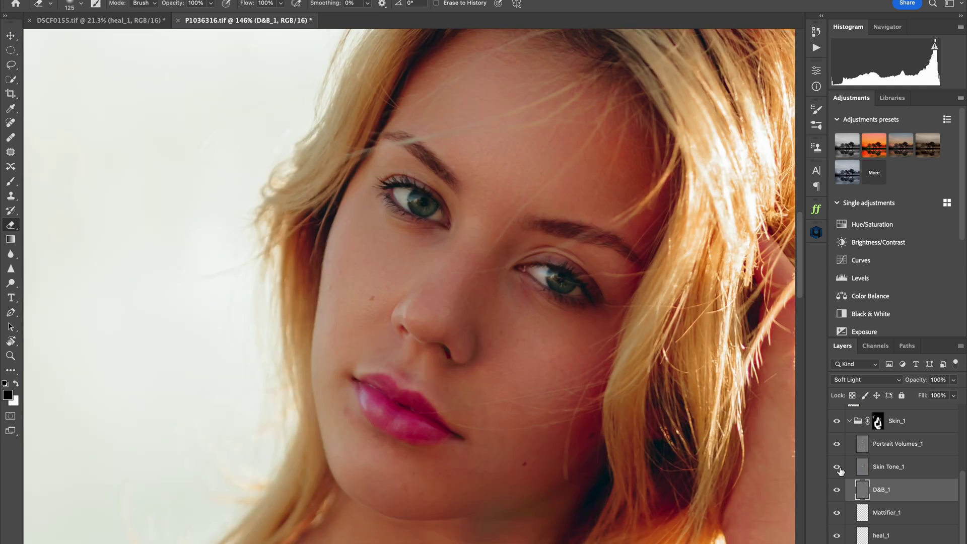
- Select the Skin Tone_1 layer and compare the skin color across the portrait with it hidden and shown
click(839, 470)
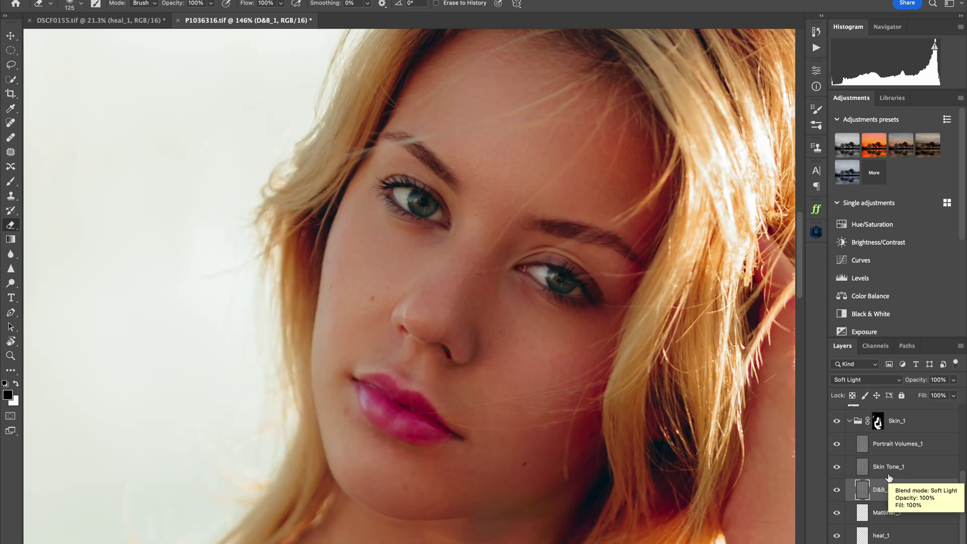
key(super+0)
click(838, 468)
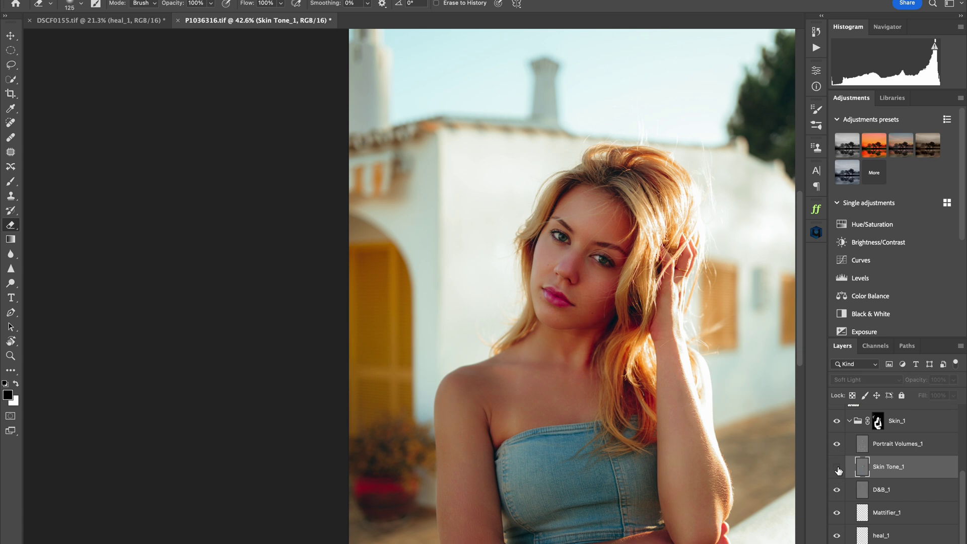
click(838, 469)
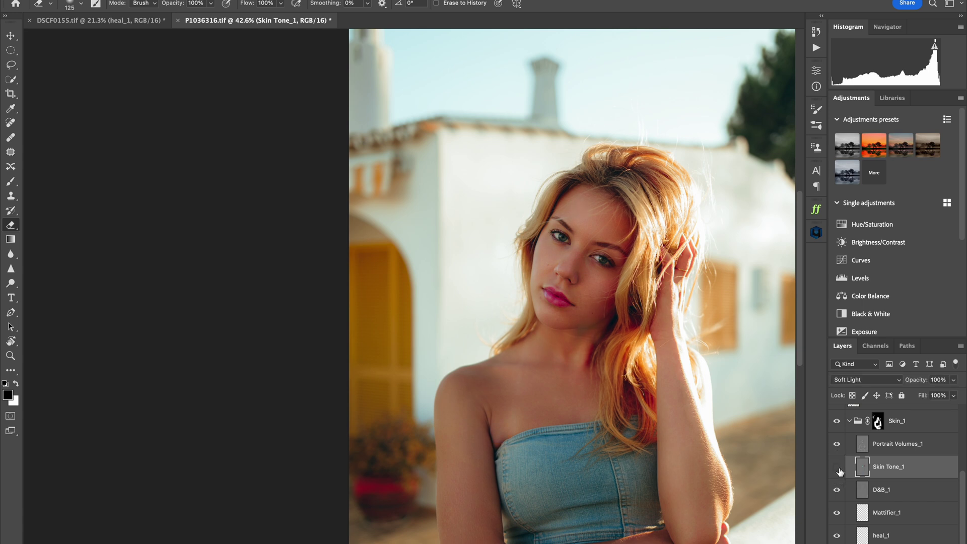
click(840, 471)
click(838, 470)
- Lower the Skin Tone_1 layer's opacity to 30% and check its effect by hiding and showing it
drag(954, 380, 918, 394)
click(837, 469)
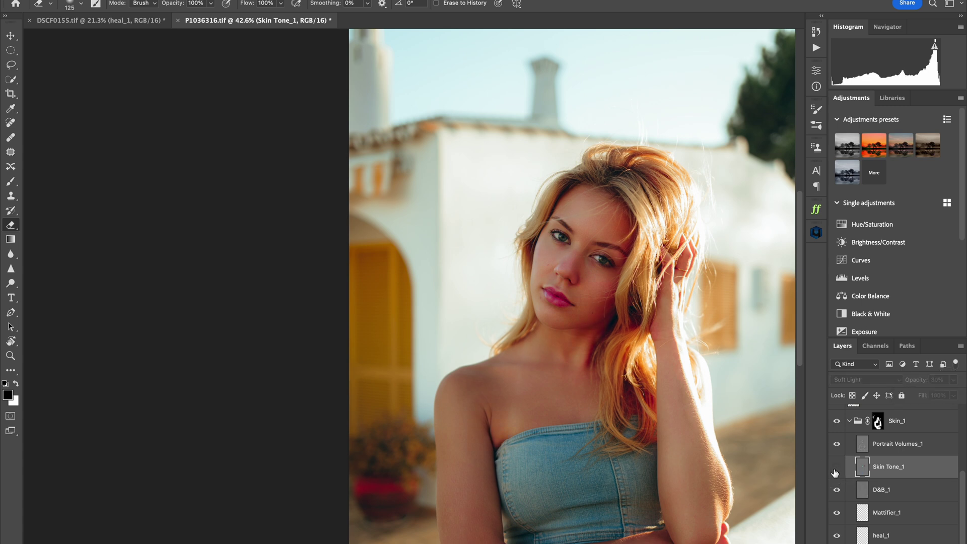
click(836, 469)
- Select the Portrait Volumes_1 layer and compare the whole portrait with it hidden and shown
scroll(617, 328, up, 5)
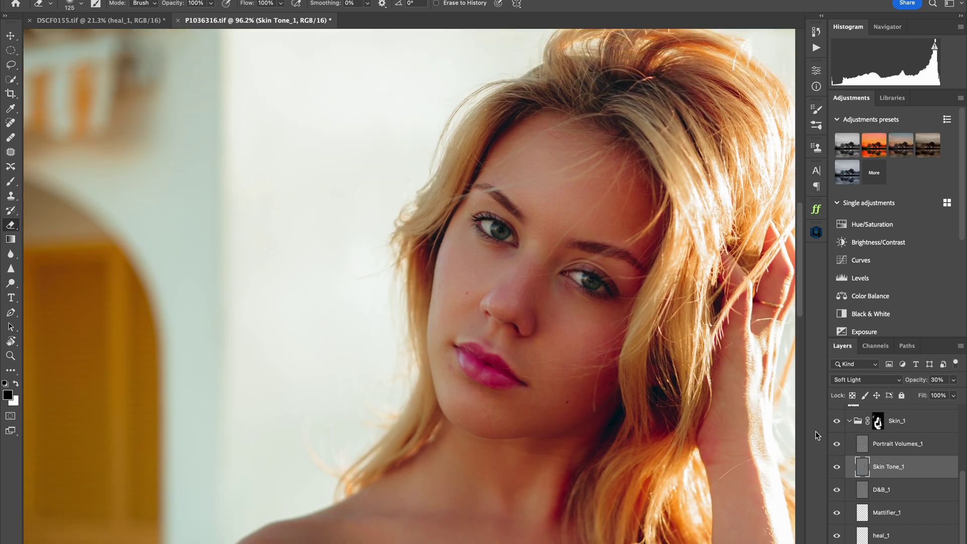
click(899, 443)
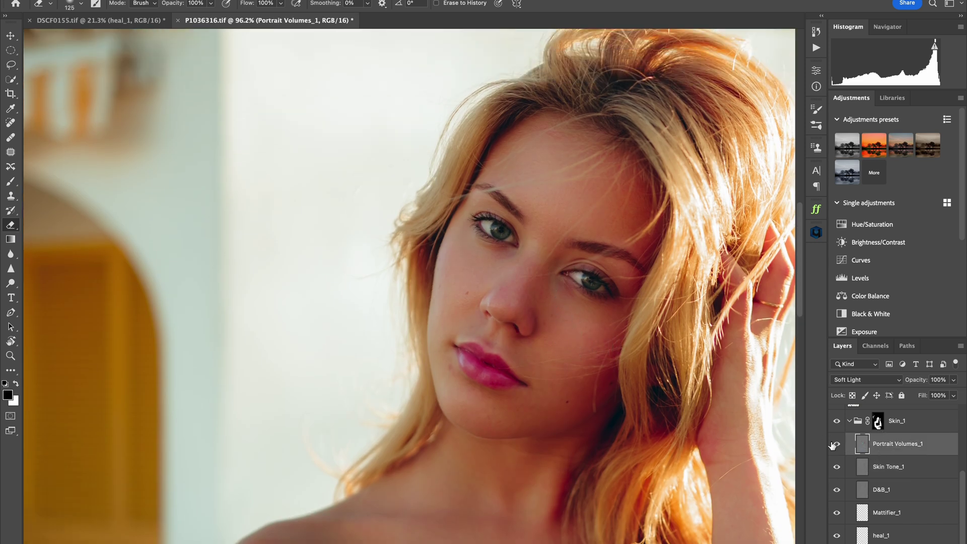
scroll(769, 442, down, 6)
scroll(768, 442, down, 3)
scroll(709, 427, right, 3)
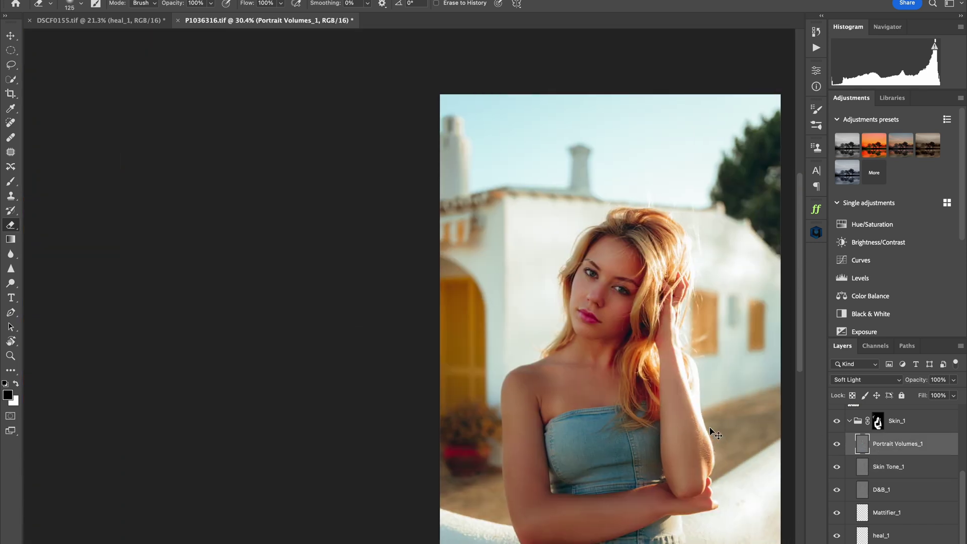
click(837, 443)
click(837, 444)
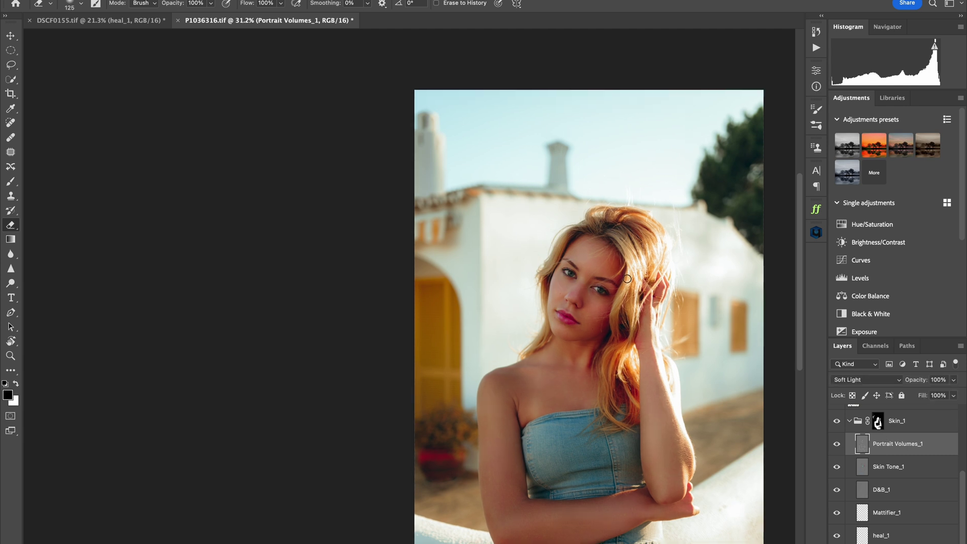
- Hide and show the Portrait Volumes_1 layer again to examine its effect on the shading of the face and arms
scroll(626, 286, up, 2)
scroll(627, 286, down, 1)
click(837, 444)
scroll(670, 328, down, 3)
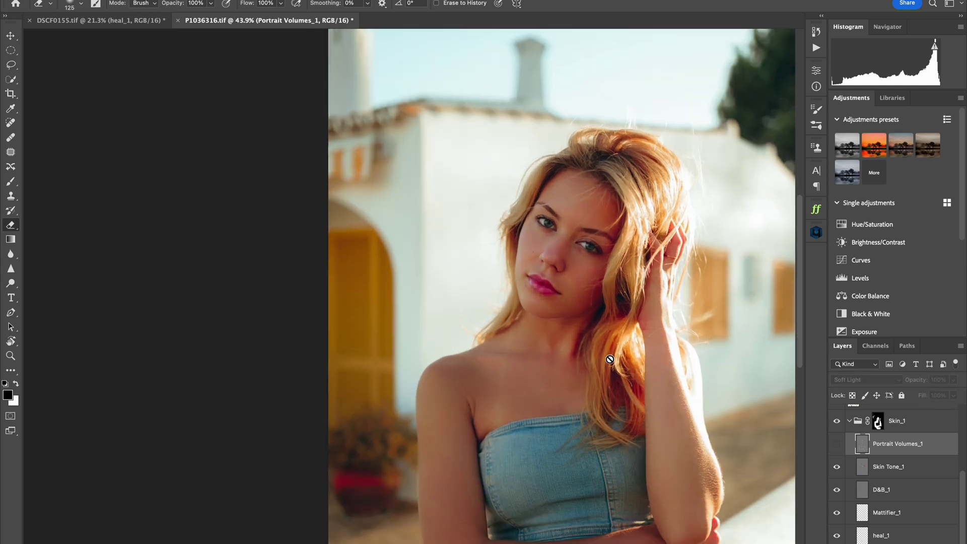
scroll(605, 271, up, 3)
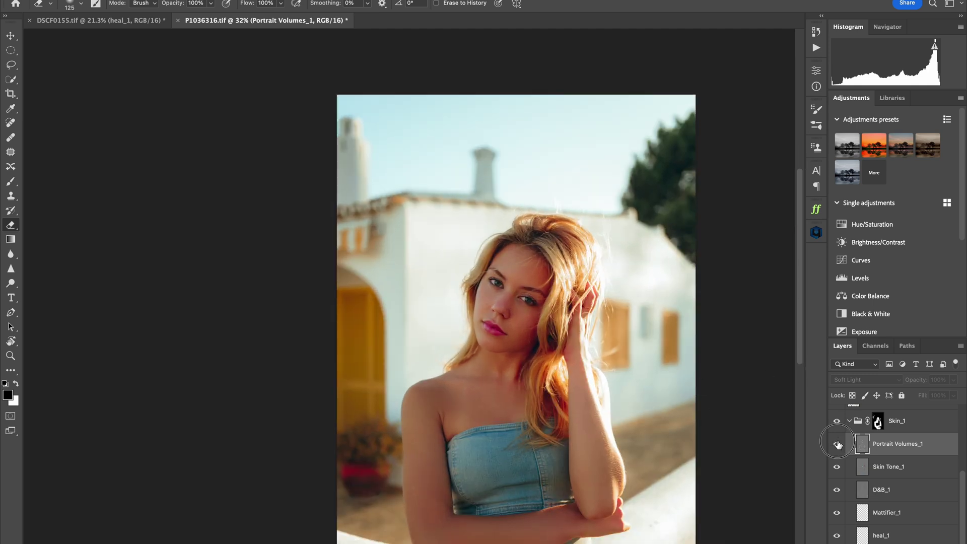
click(837, 444)
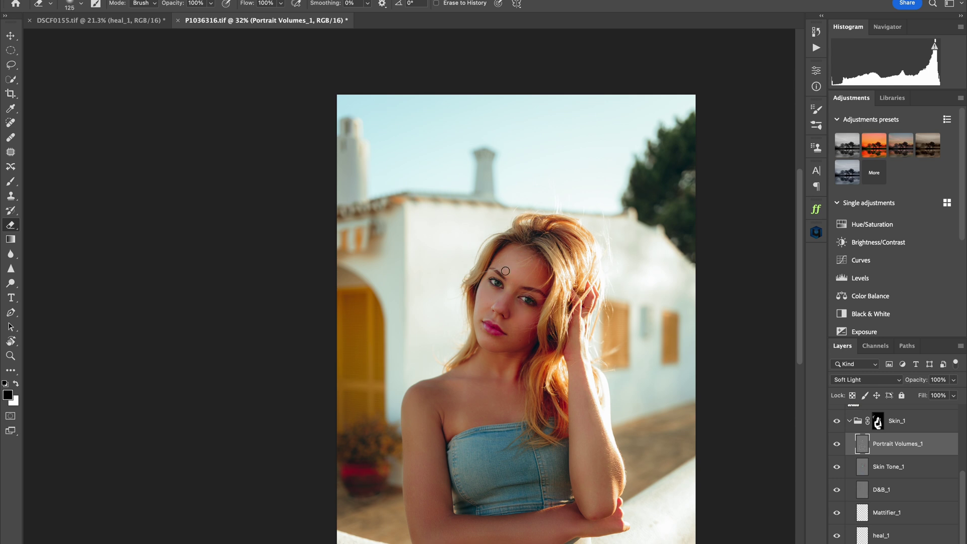
click(837, 443)
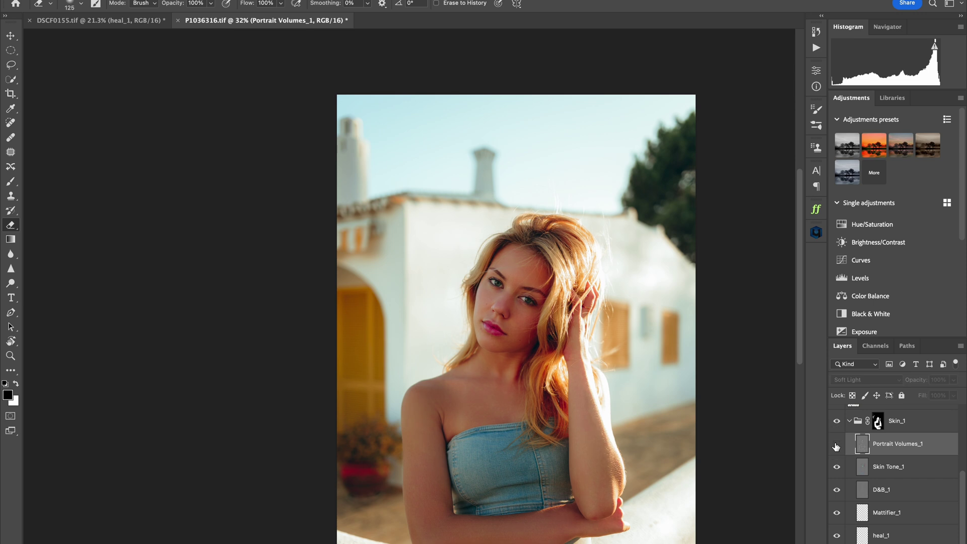
click(837, 443)
- Lower the D&B_1 layer's opacity to about 50% and the Portrait Volumes_1 layer's opacity to 30%
key(ctrl+minus)
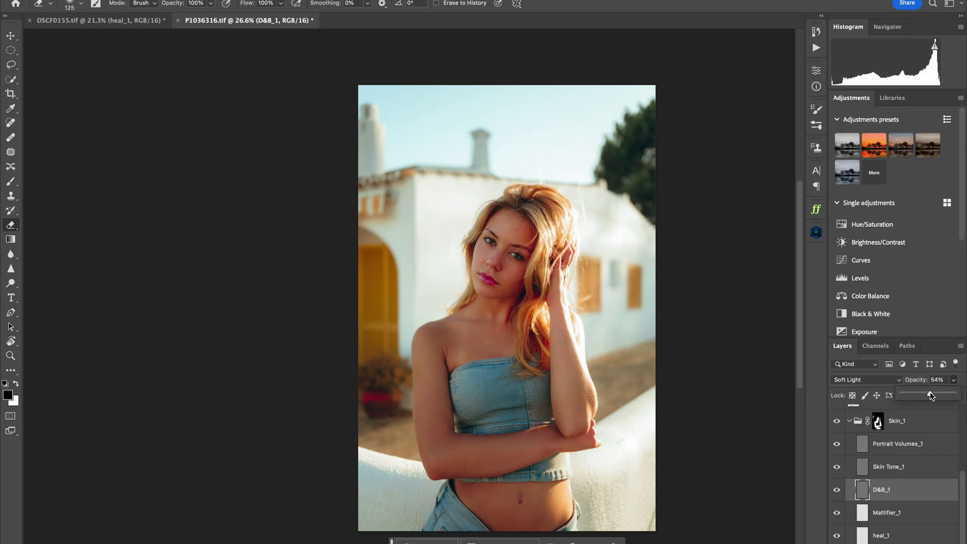
drag(929, 394, 929, 396)
click(895, 443)
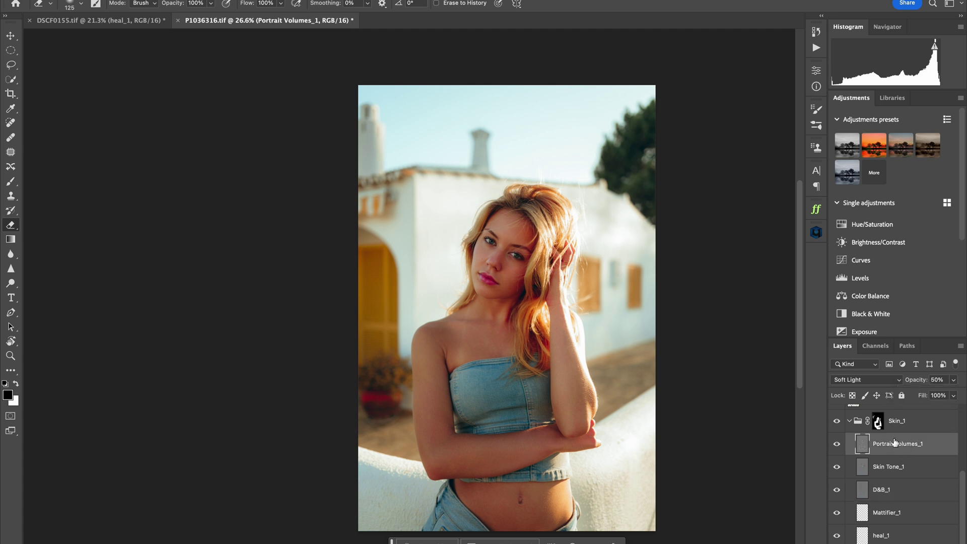
click(954, 380)
drag(929, 396, 923, 397)
scroll(860, 483, up, 2)
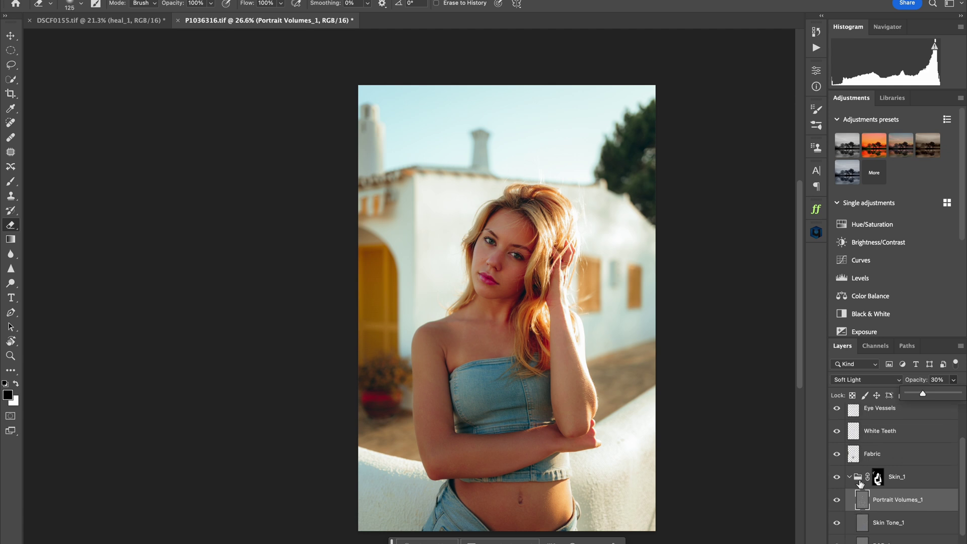
- Collapse the Skin_1 group and lower the Eye Vessels layer's opacity to 20%
click(851, 479)
scroll(877, 481, up, 2)
click(902, 441)
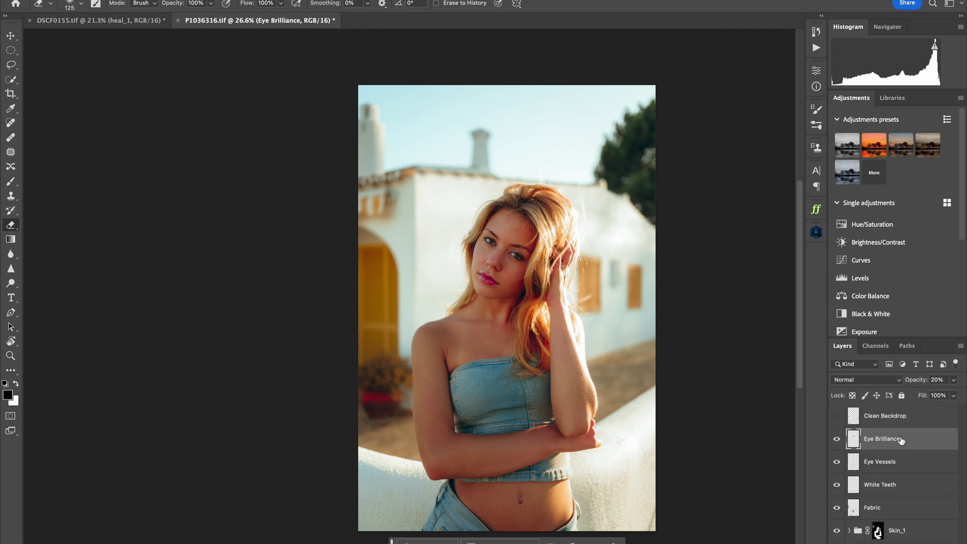
click(887, 466)
click(954, 380)
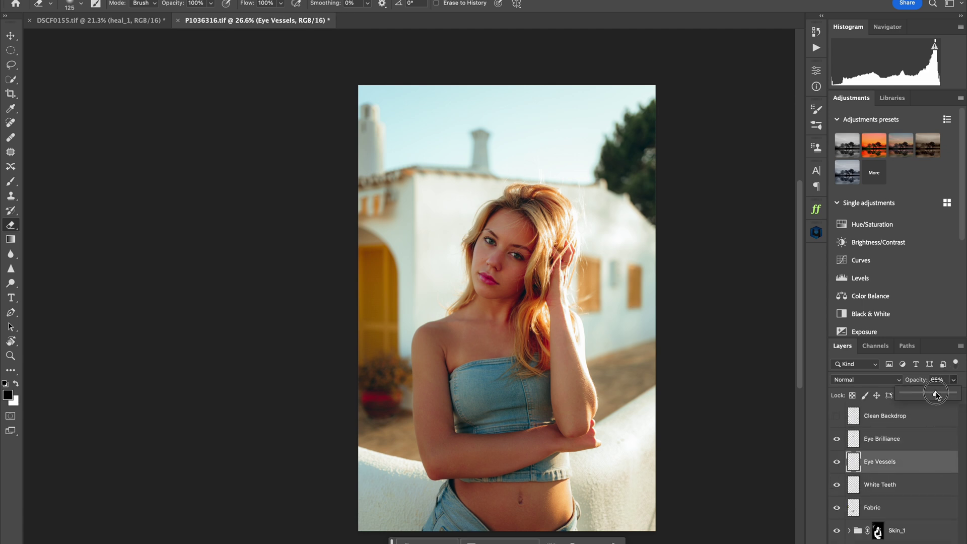
mouse_move(913, 395)
mouse_down()
mouse_move(926, 395)
mouse_move(914, 395)
mouse_up()
key(Return)
- Expand the Skin_1 group and examine the retouched skin up close on the face, shoulders and arm
click(849, 533)
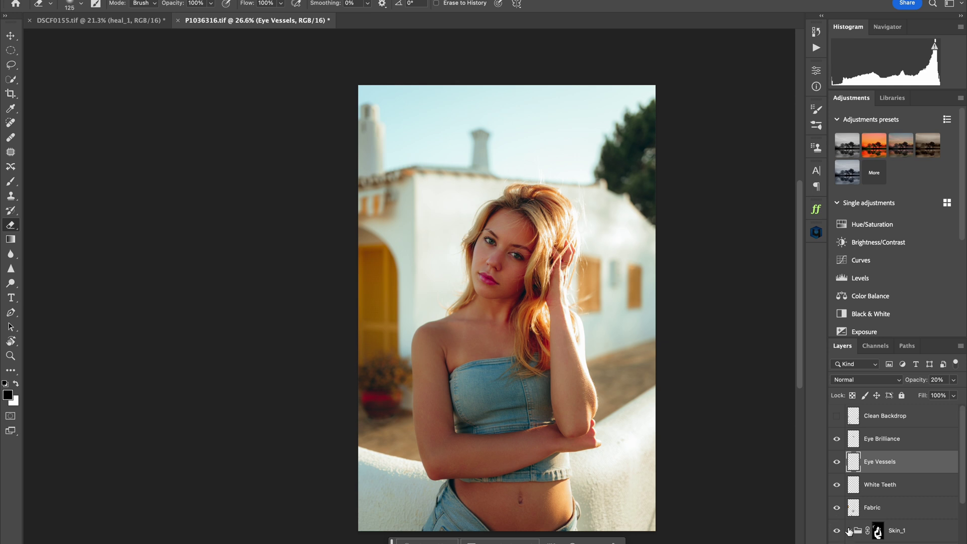
scroll(877, 519, down, 3)
scroll(888, 504, down, 2)
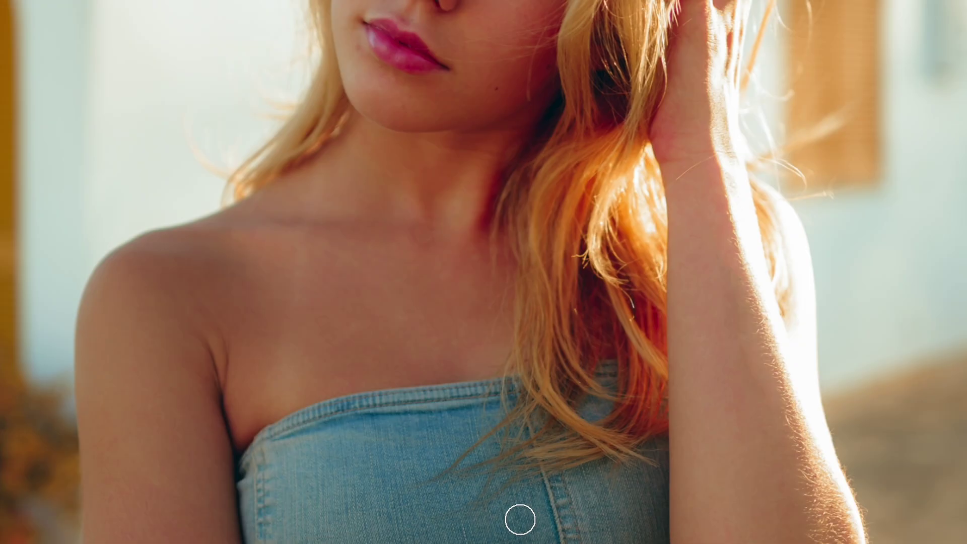
scroll(518, 205, up, 3)
scroll(518, 205, up, 5)
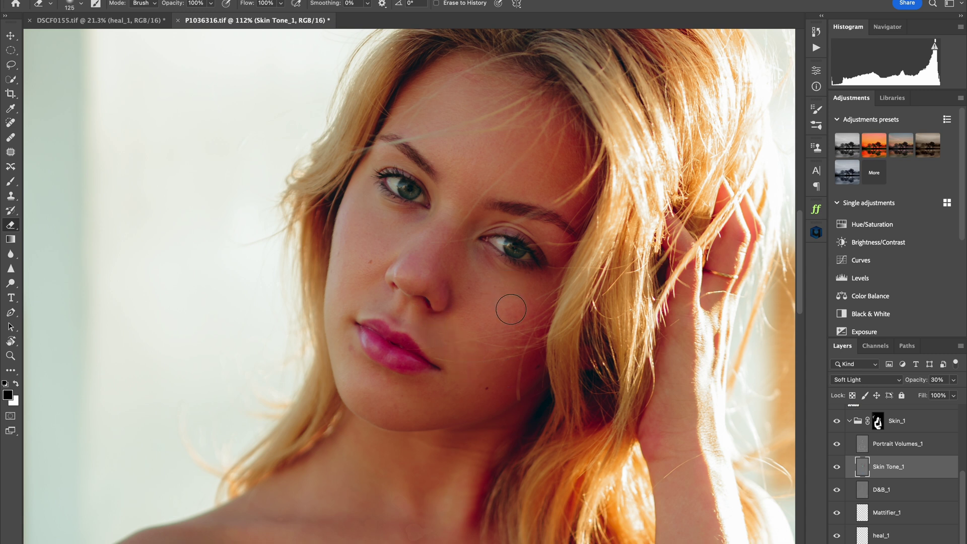
scroll(519, 330, down, 5)
scroll(531, 356, down, 3)
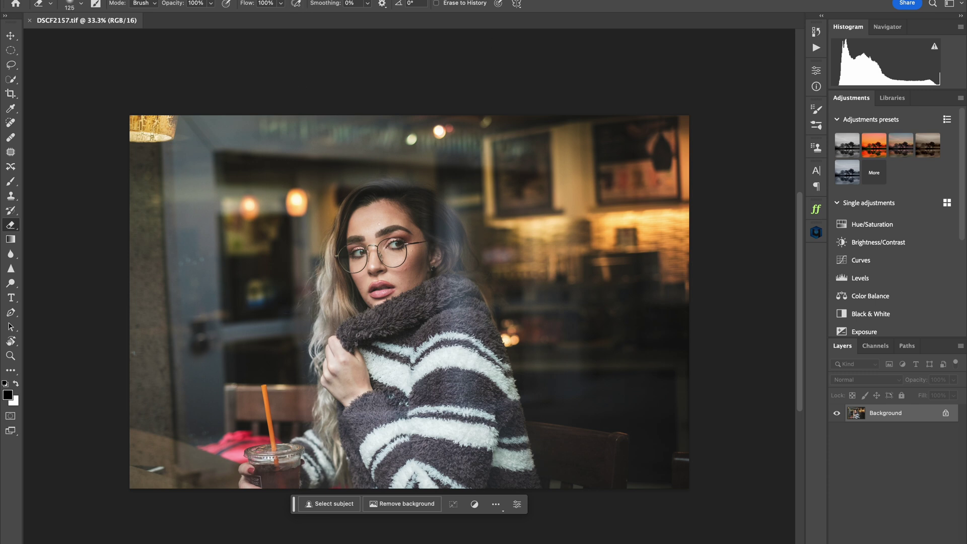
- Duplicate the background layer of DSCF2157.tif and open the Retouch4me Color Match filter on the copy
key(ctrl+j)
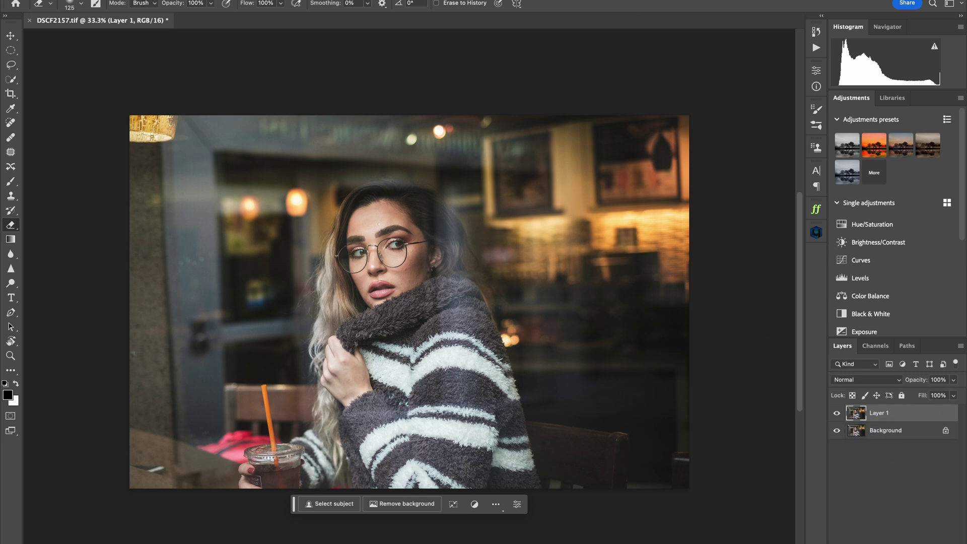
click(273, 1)
mouse_move(332, 244)
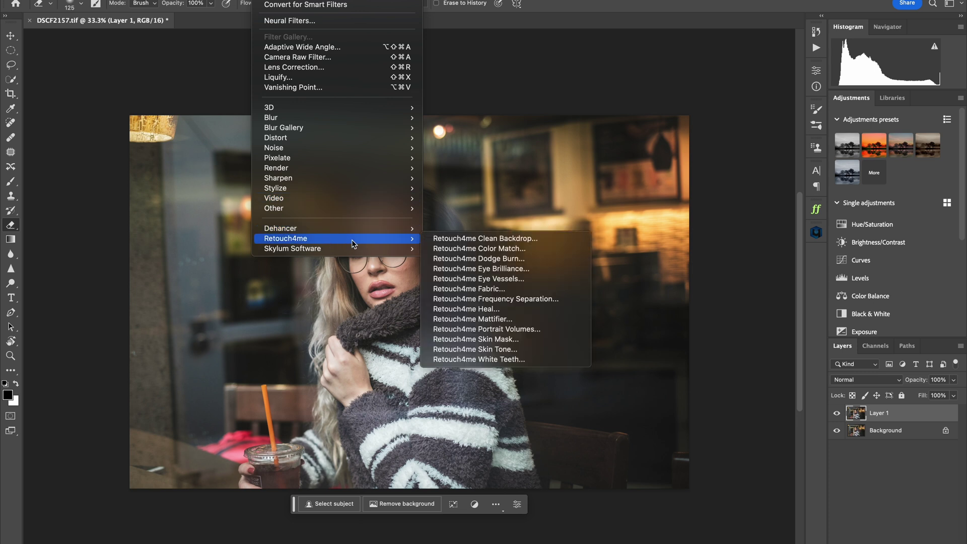
click(472, 249)
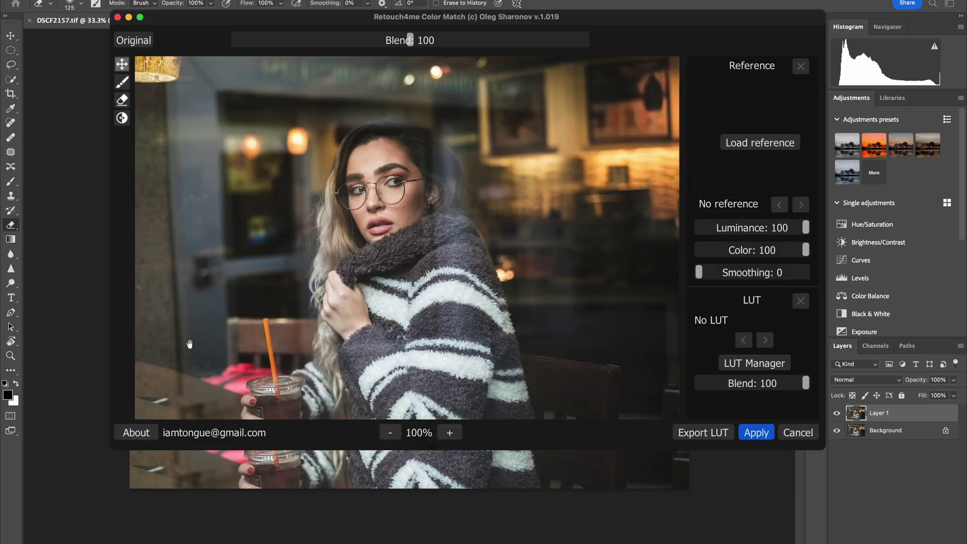
- Load XS100633.tif as the color reference and apply the color match to the café portrait
click(748, 145)
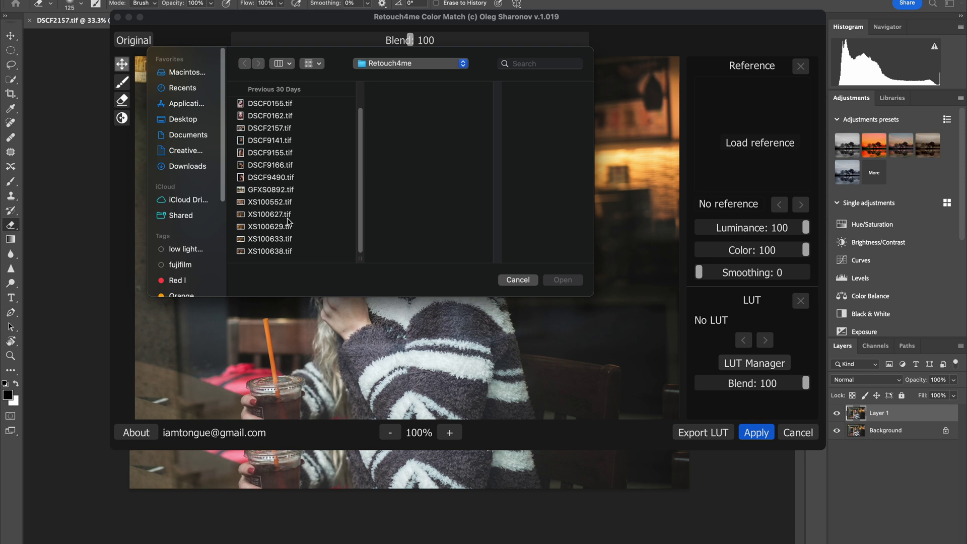
click(271, 237)
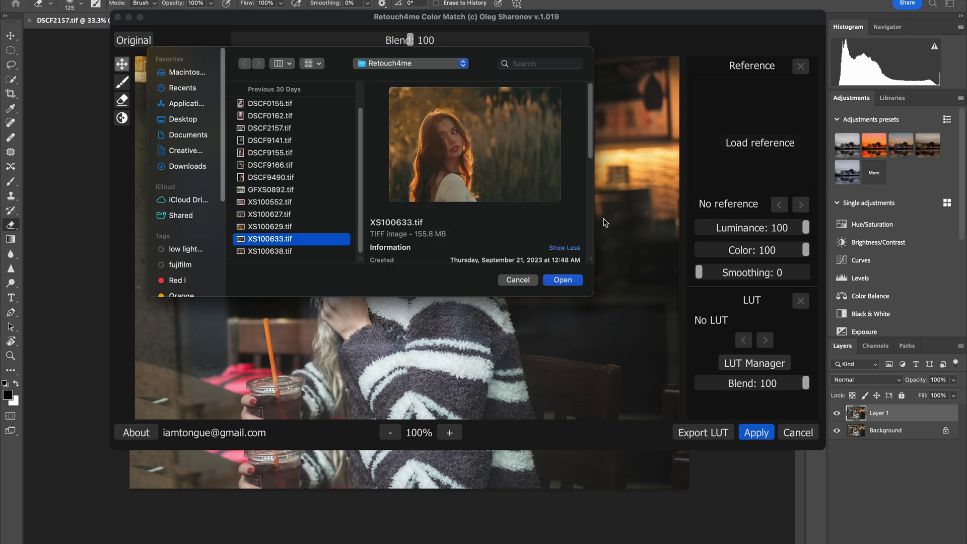
click(563, 281)
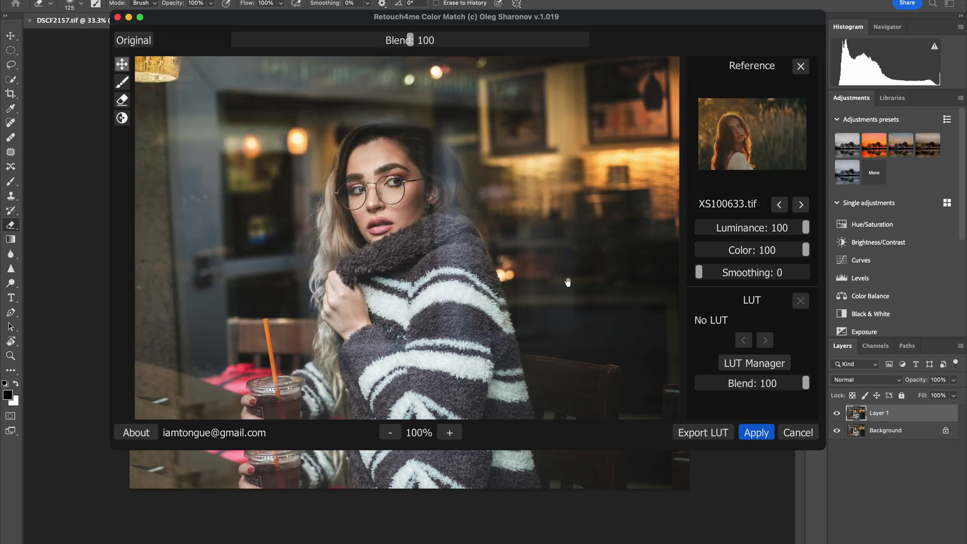
click(765, 432)
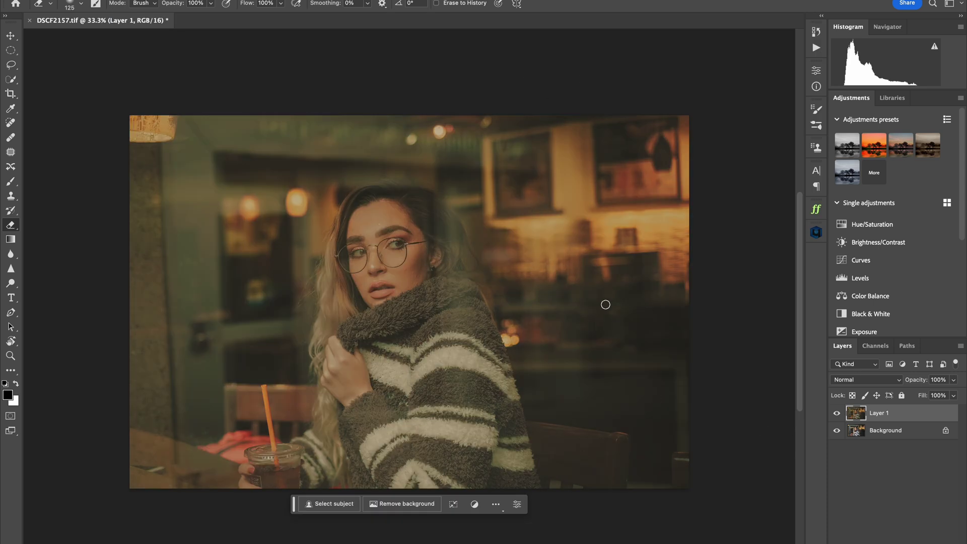
- Lower the color-matched Layer 1's opacity to 50%
click(888, 431)
click(892, 414)
click(953, 380)
drag(953, 395, 927, 398)
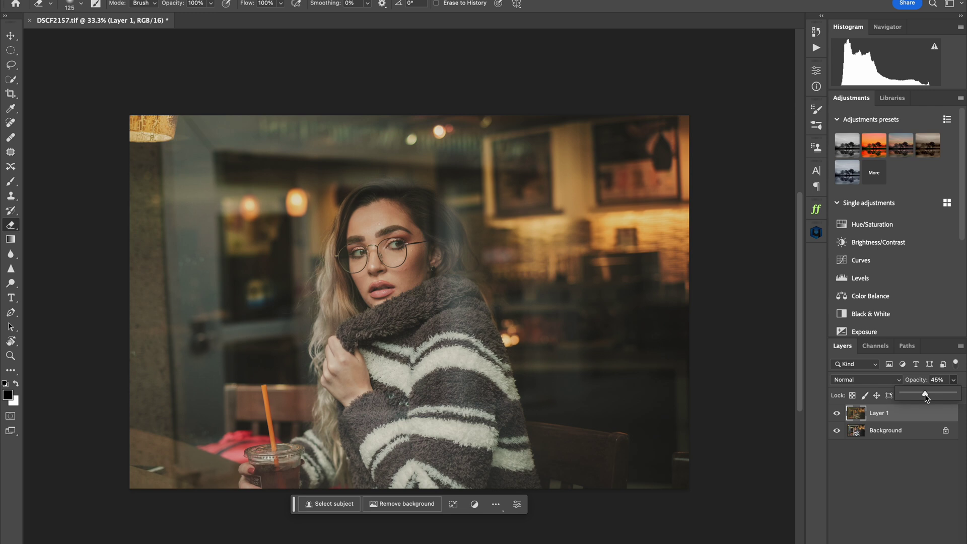
drag(926, 396, 929, 399)
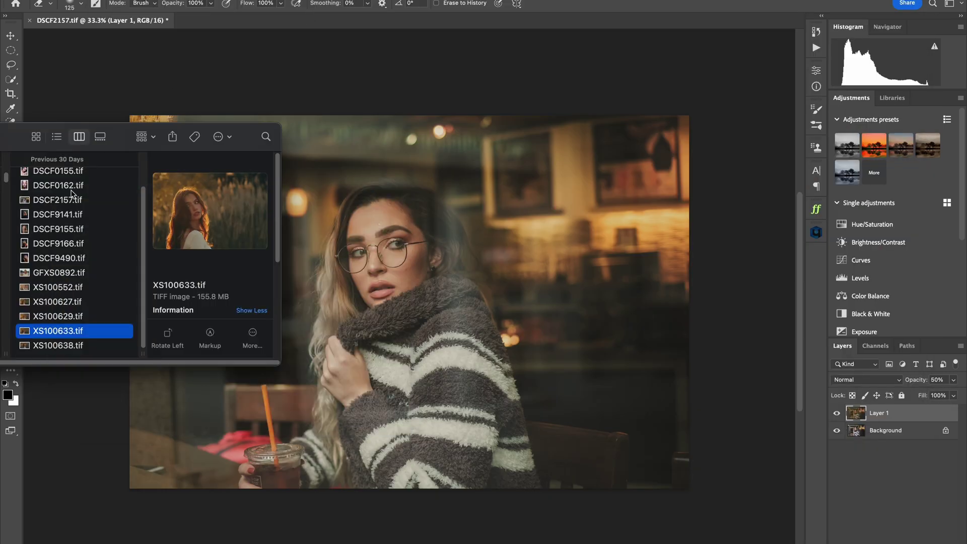
- Open the reference photo XS100633.tif as a second document and compare its colors with the matched DSCF2157.tif portrait
drag(41, 330, 230, 28)
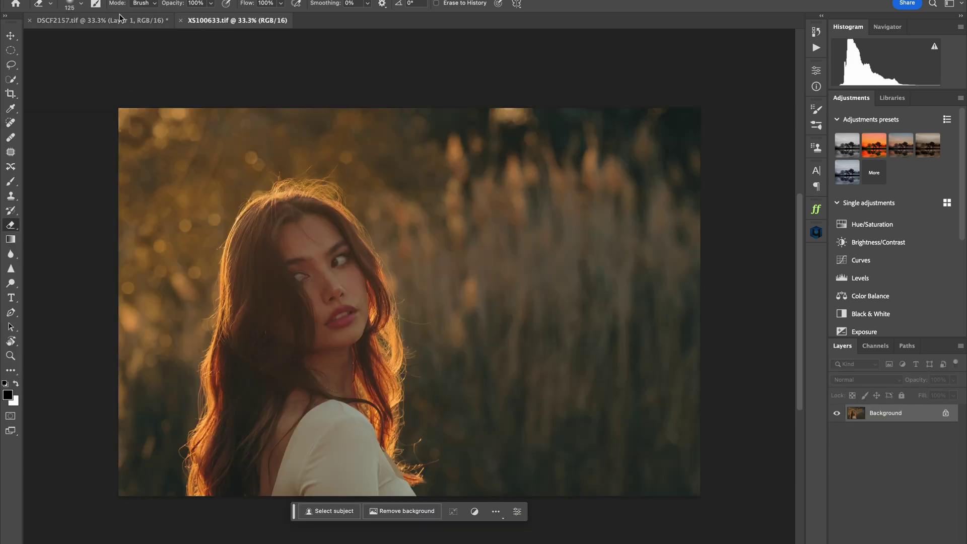
click(118, 23)
click(211, 21)
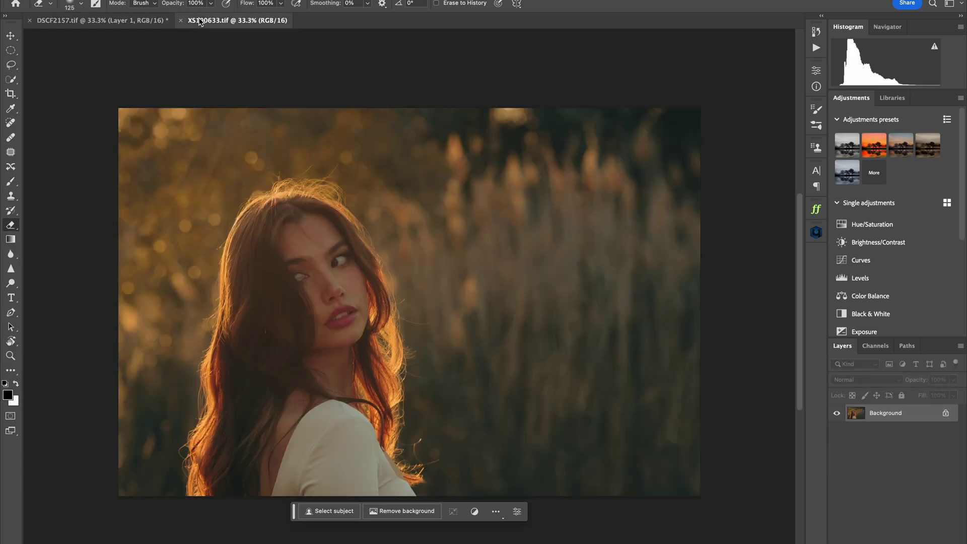
click(120, 20)
click(247, 21)
click(136, 22)
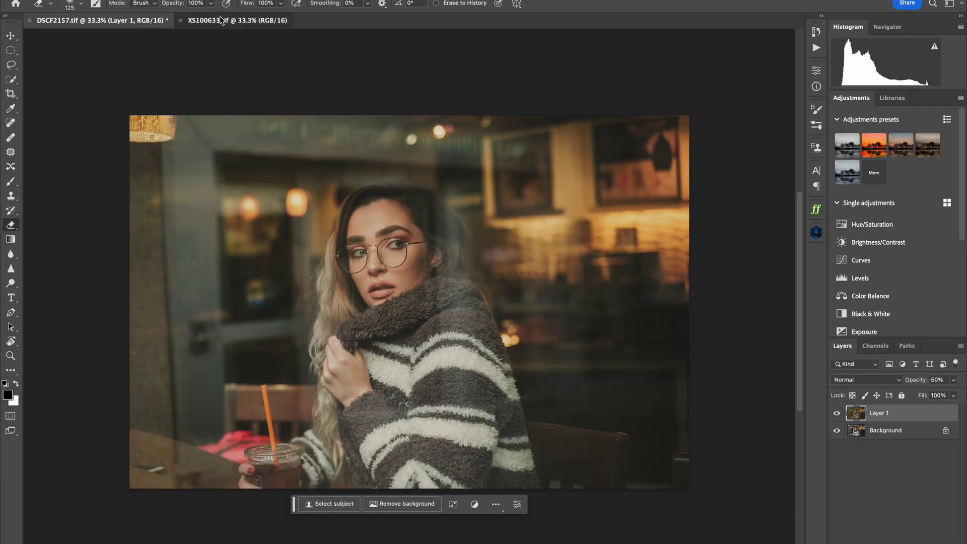
click(209, 20)
click(115, 23)
key(ctrl+Tab)
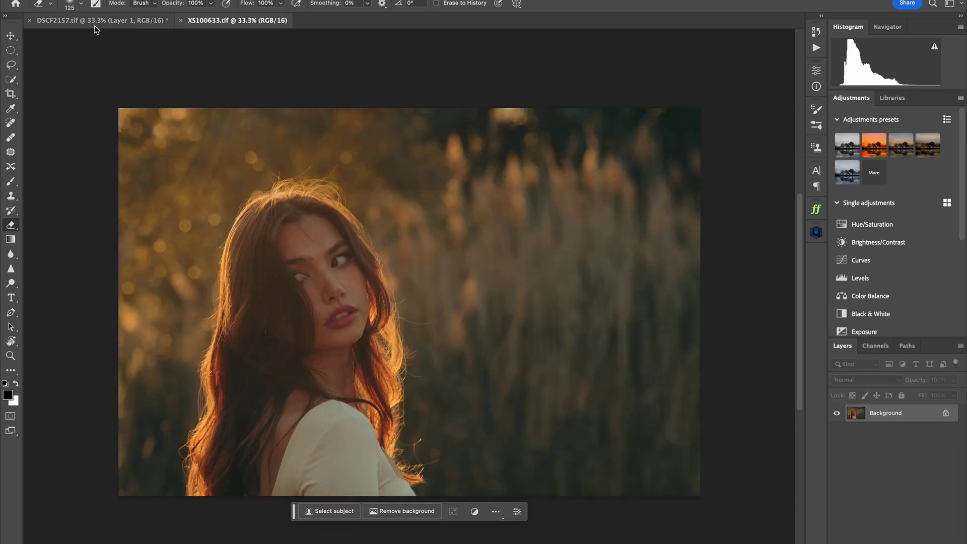
click(126, 25)
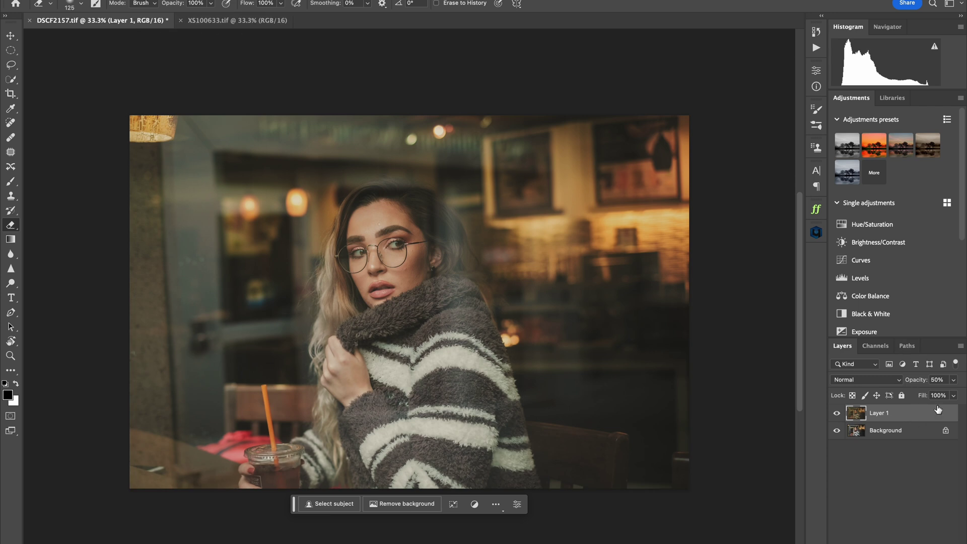
- Raise Layer 1's opacity to 60% and compare the color-matched portrait with the reference photo XS100633.tif
click(955, 382)
drag(936, 398, 937, 391)
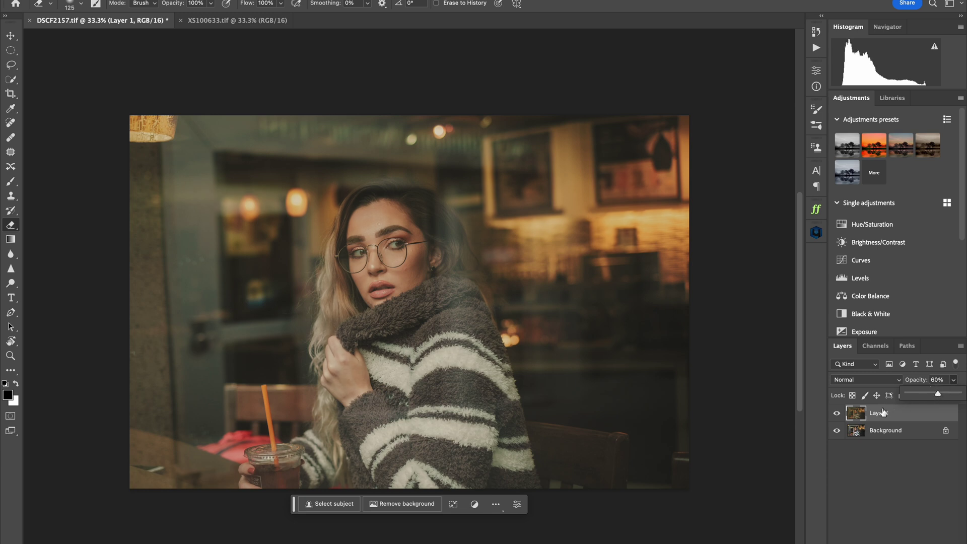
click(257, 21)
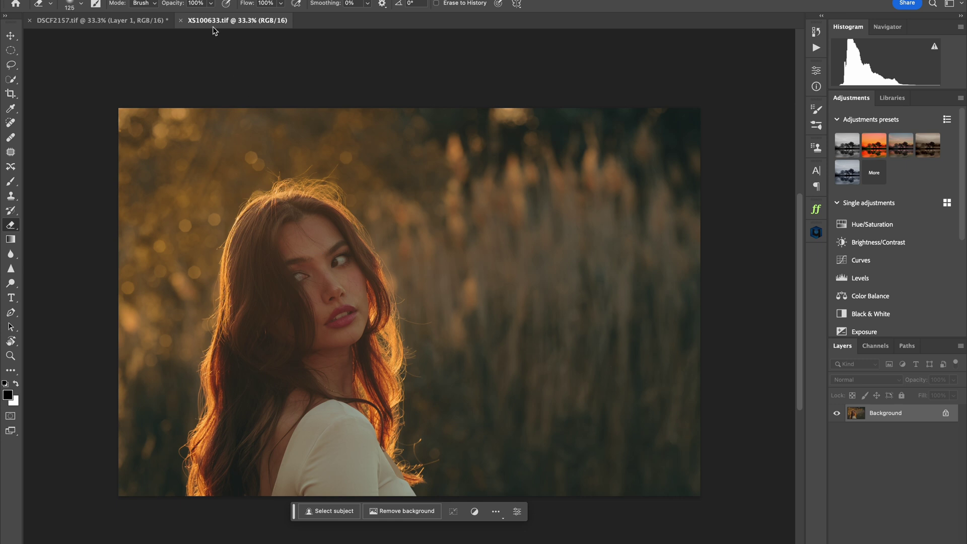
click(124, 20)
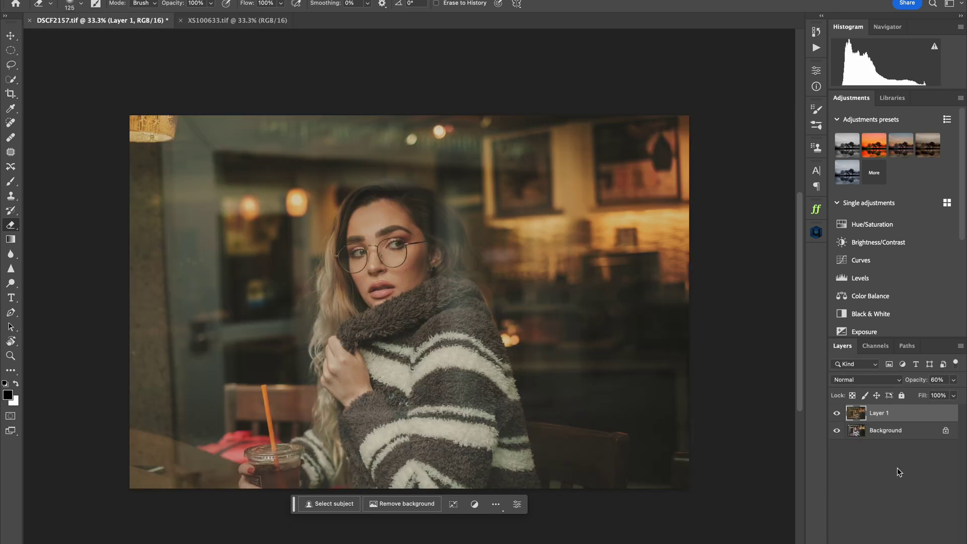
click(884, 432)
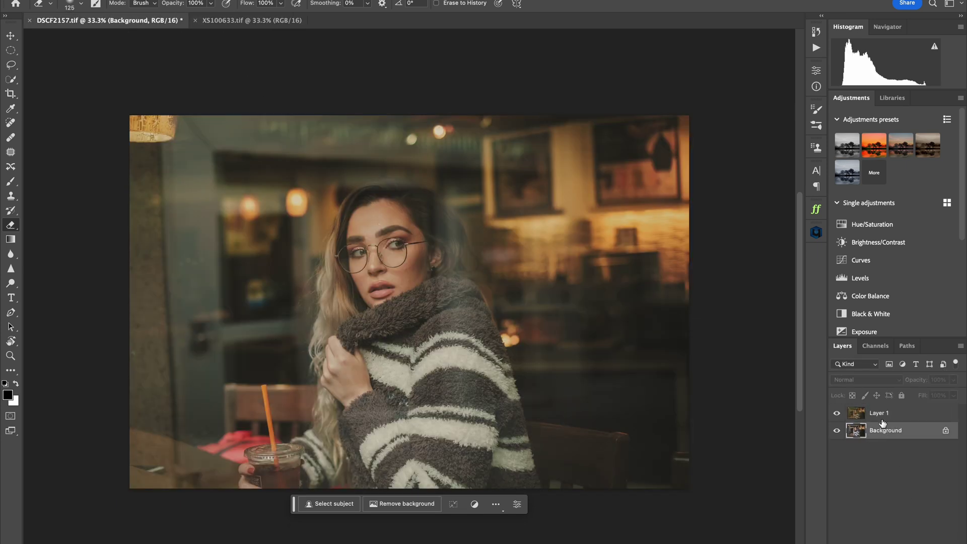
click(879, 416)
click(242, 23)
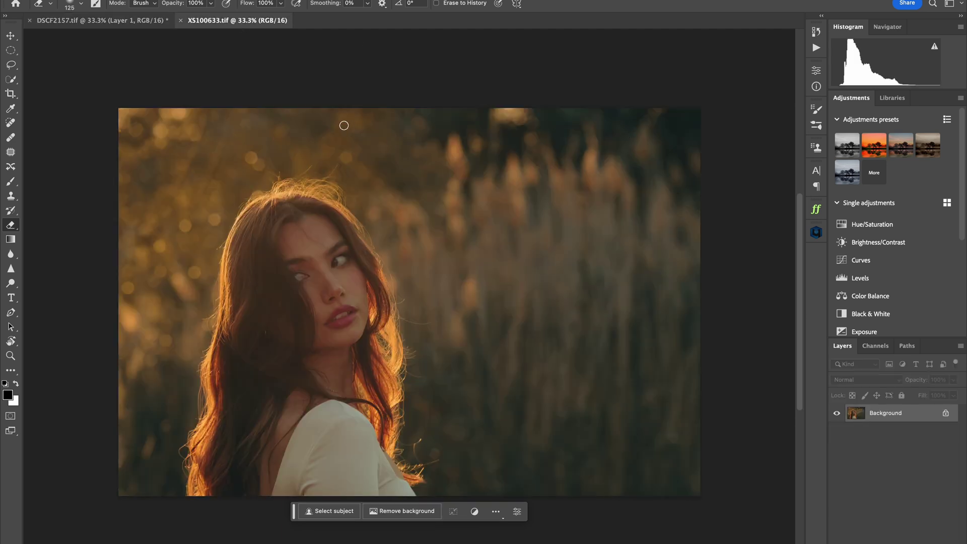
click(87, 21)
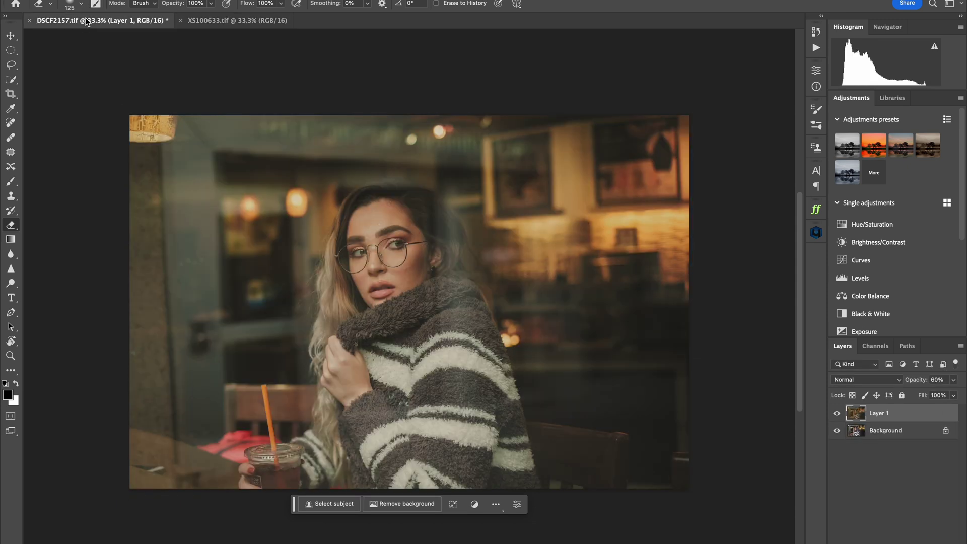
click(247, 21)
click(121, 23)
- Add a Curves adjustment layer above Layer 1 with a shadow point at input 63, output 54 and a highlight point at input 198, output 203
right_click(906, 399)
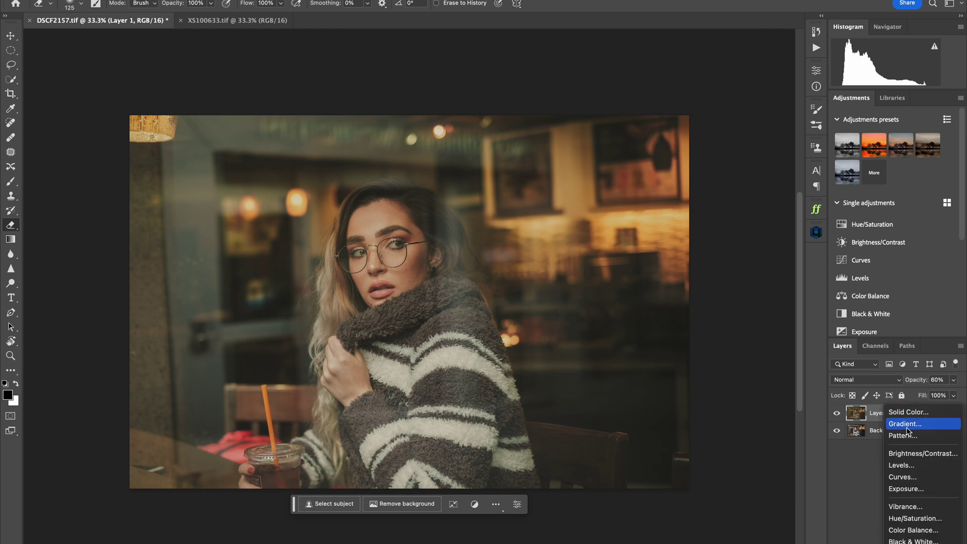
click(902, 477)
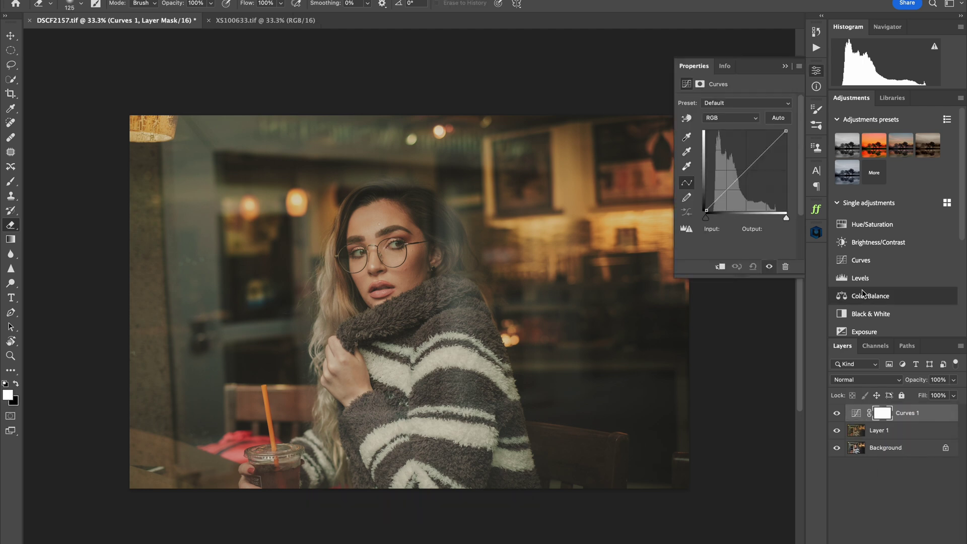
click(725, 193)
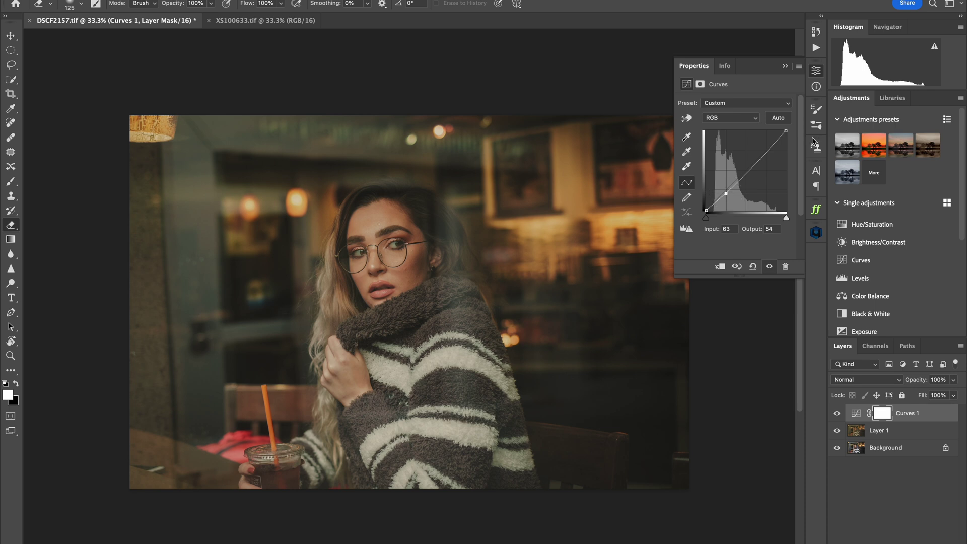
drag(771, 157, 768, 147)
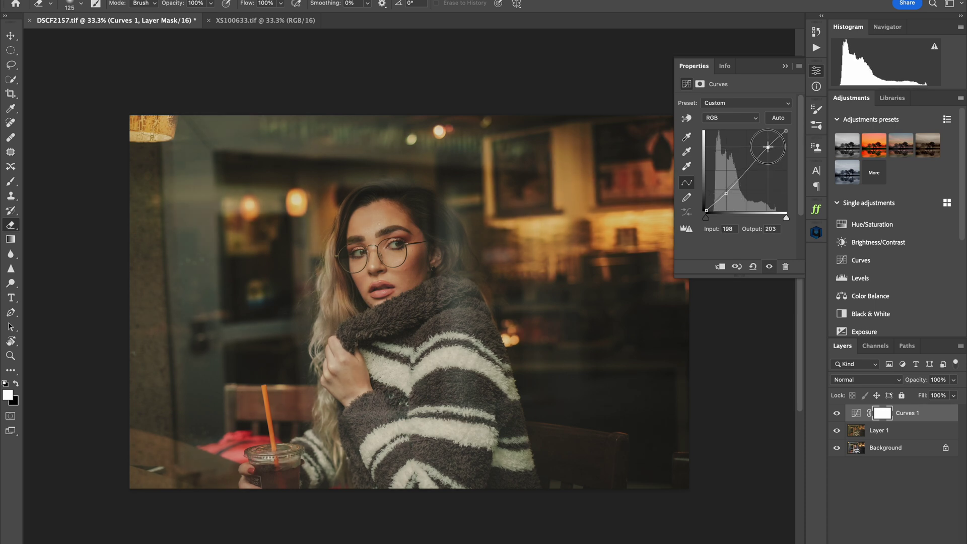
click(727, 194)
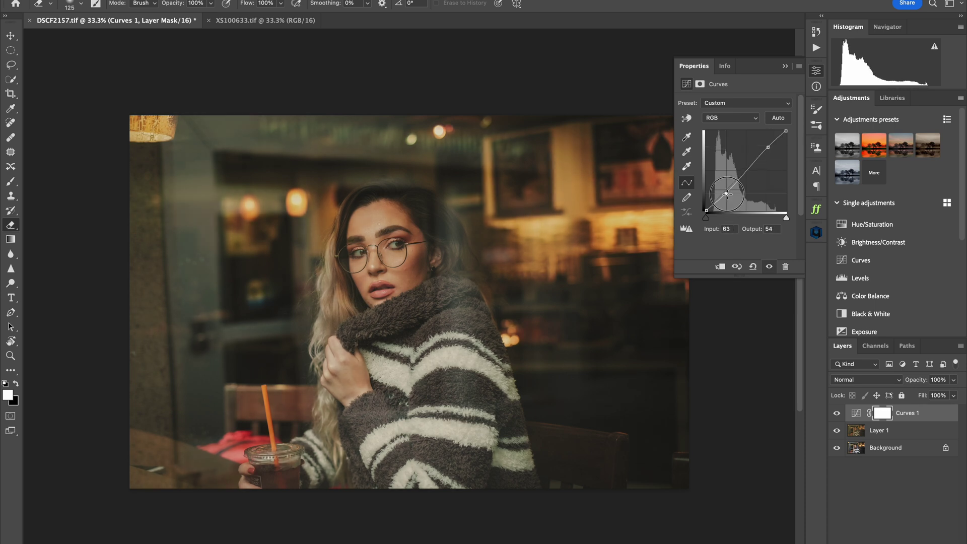
click(315, 142)
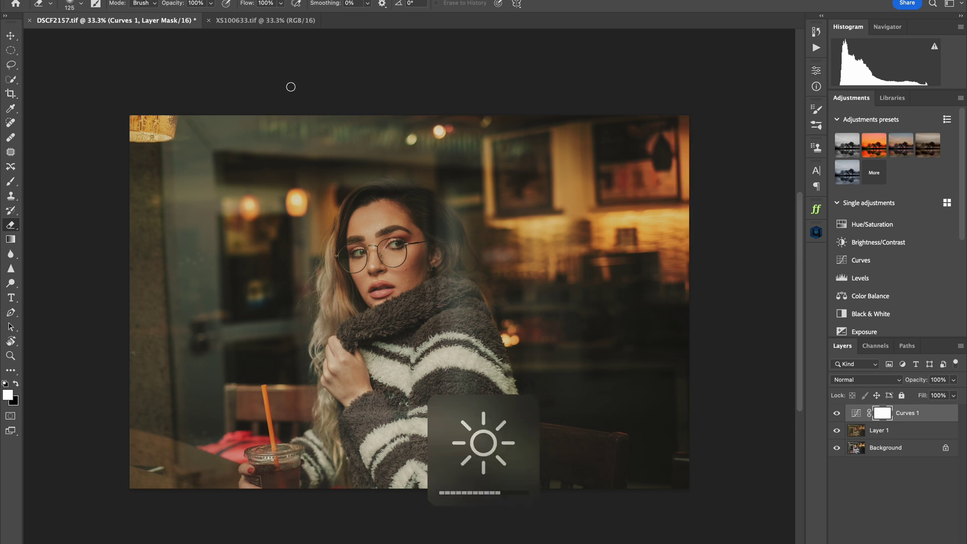
- Strengthen the Curves 1 contrast by moving the shadow point to about input 65, output 47 and the highlight point to input 191, output 205
click(855, 413)
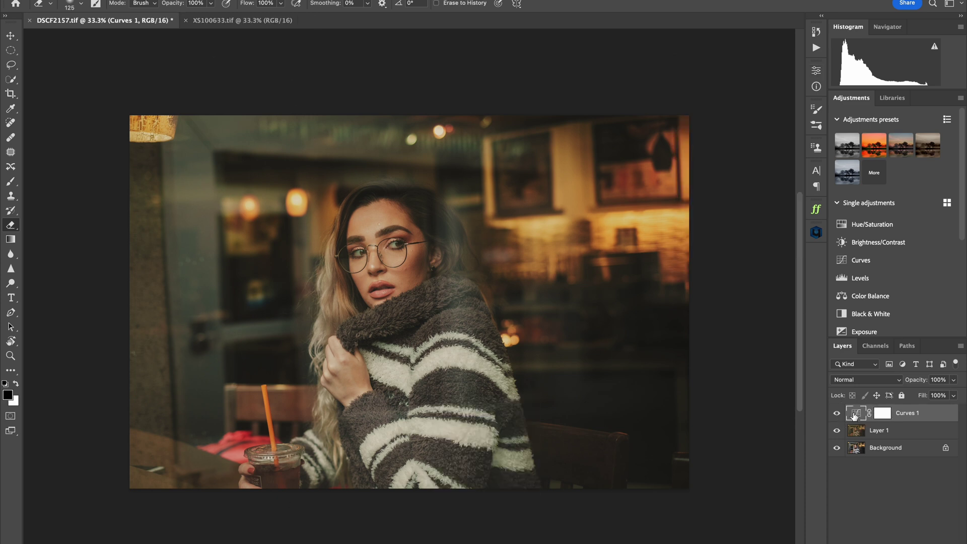
double_click(855, 415)
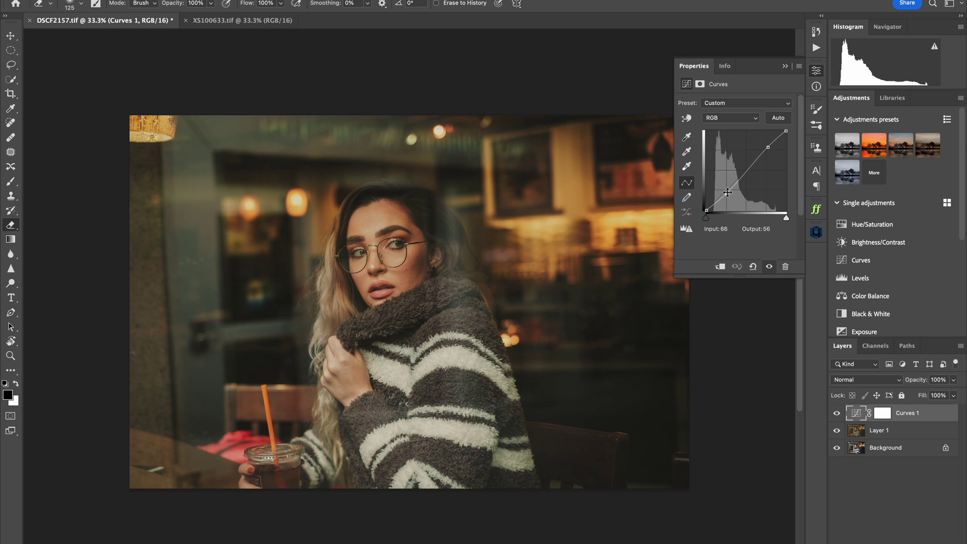
drag(727, 192, 727, 195)
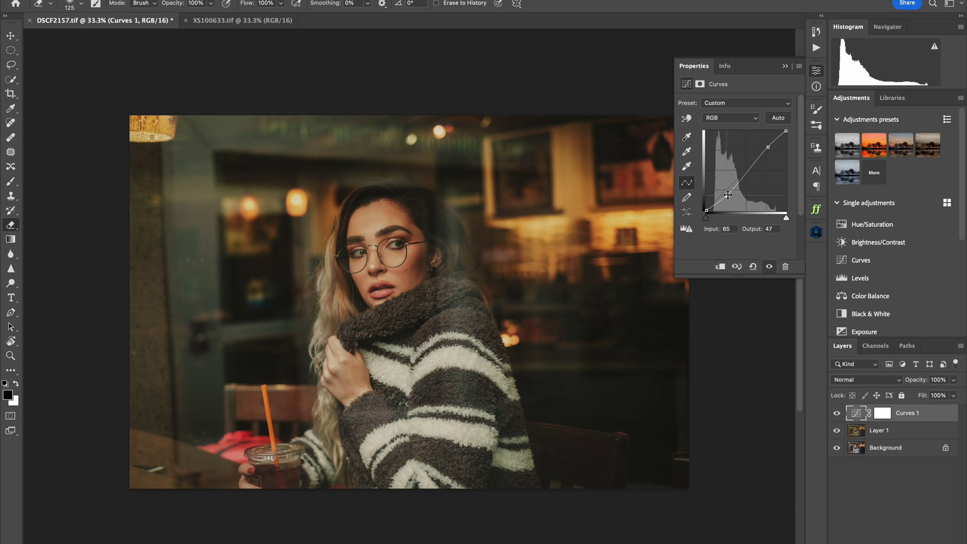
drag(768, 147, 766, 147)
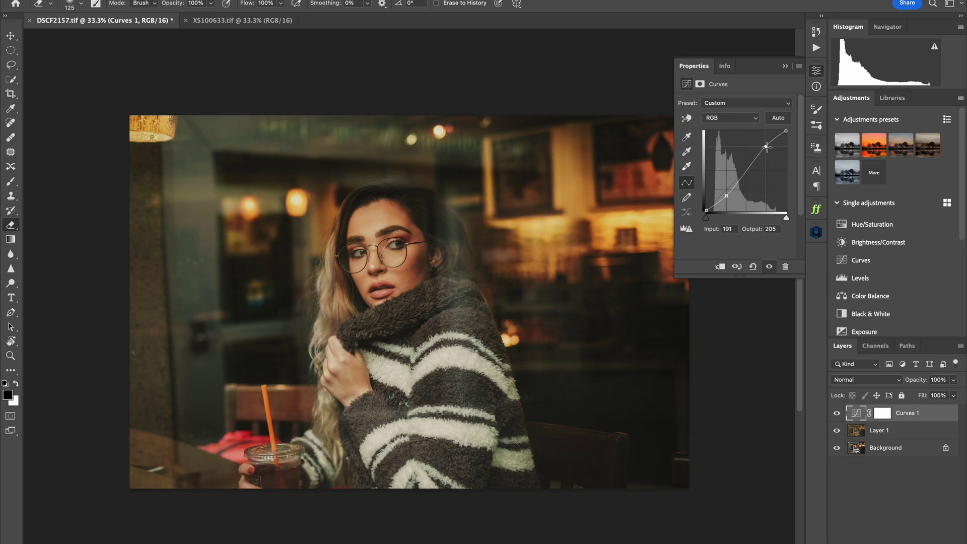
click(785, 66)
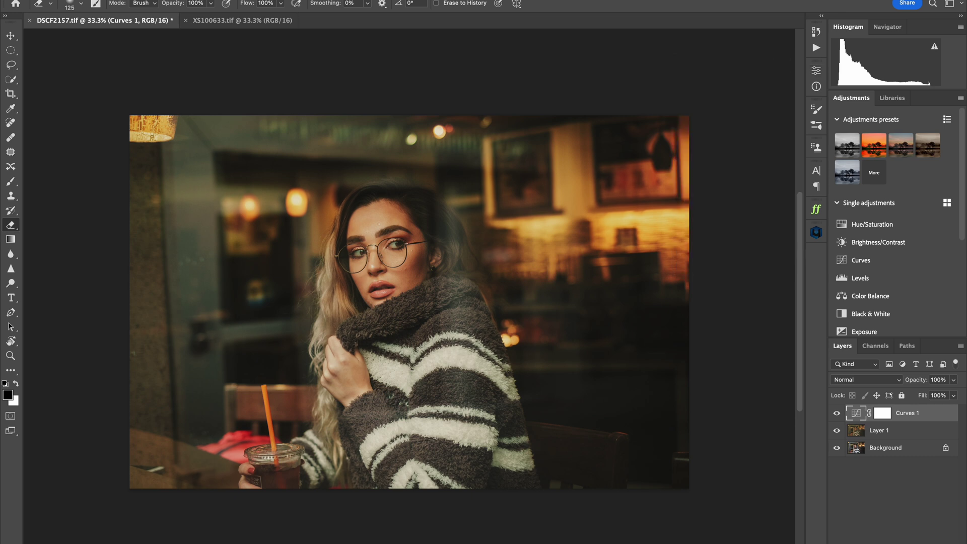
- Compare the curve-adjusted portrait with the reference XS100633.tif and with Curves 1 hidden, and select Layer 1
click(240, 21)
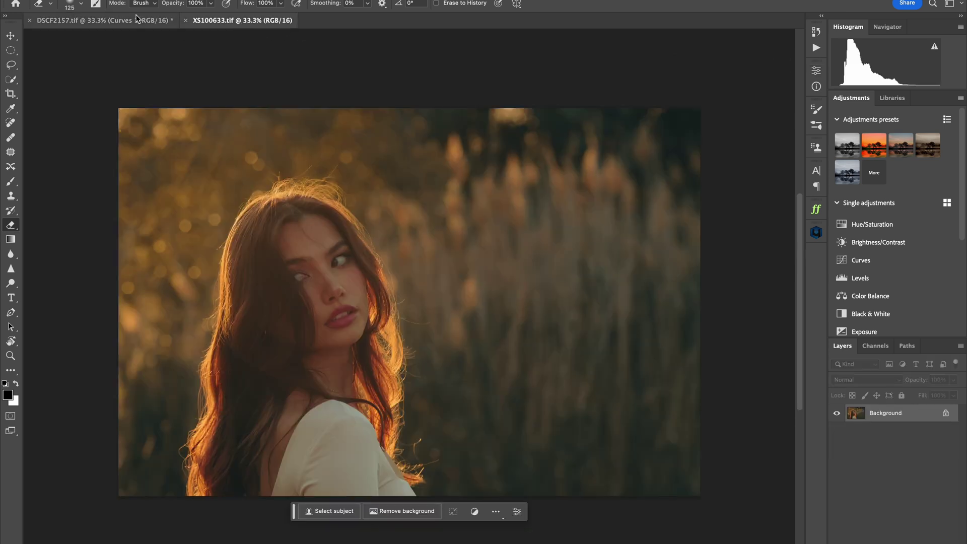
click(113, 21)
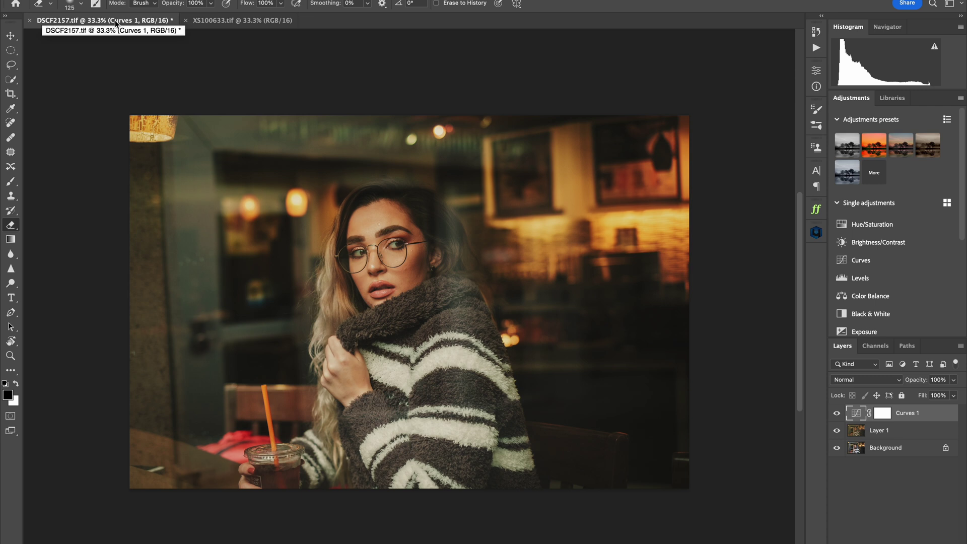
click(203, 24)
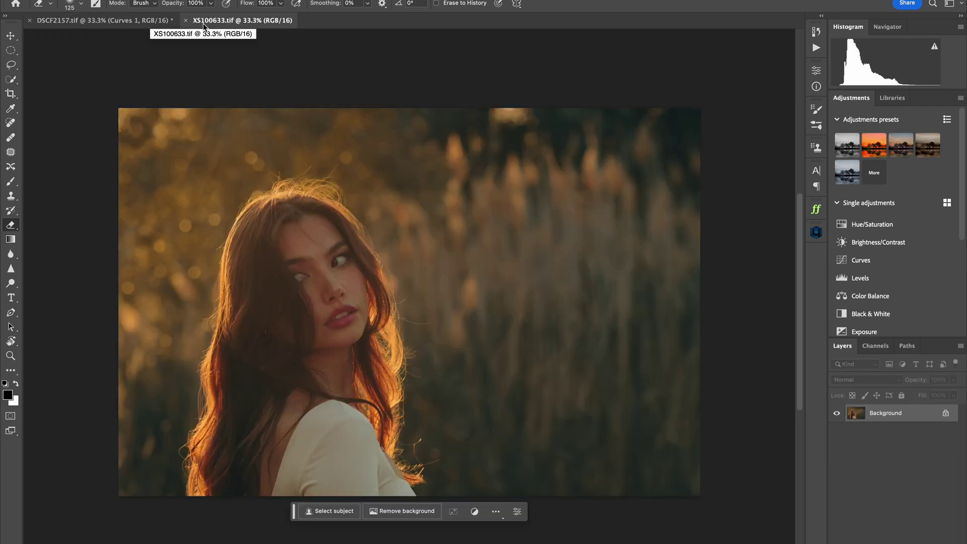
click(134, 21)
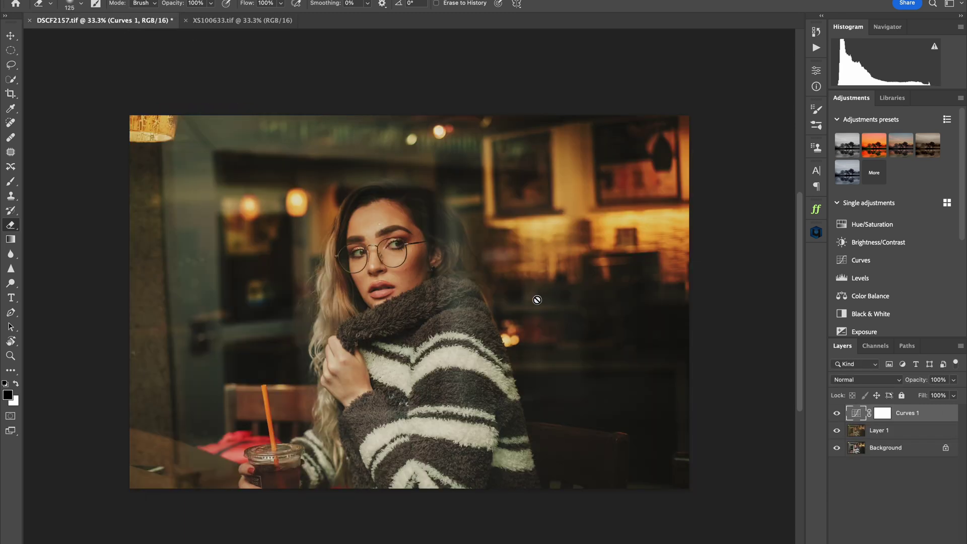
click(837, 414)
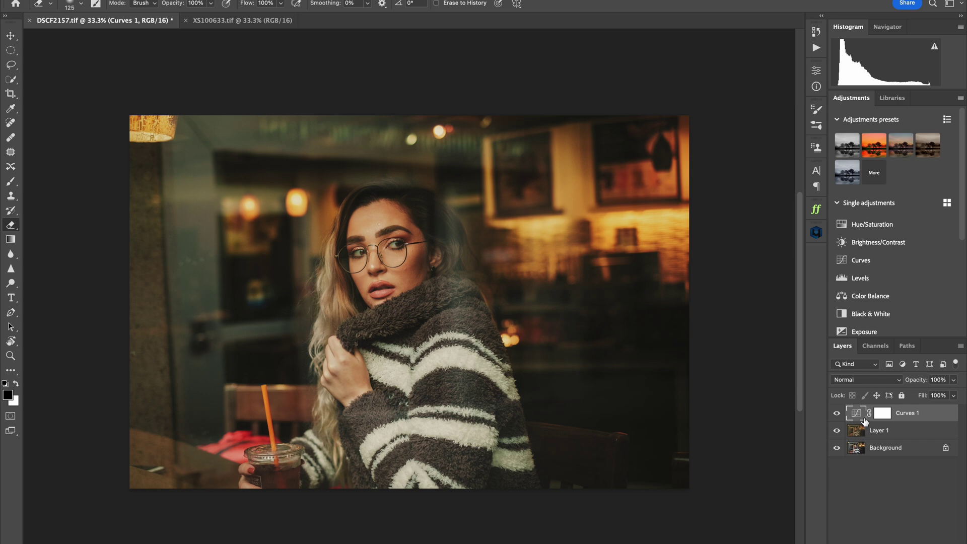
click(897, 432)
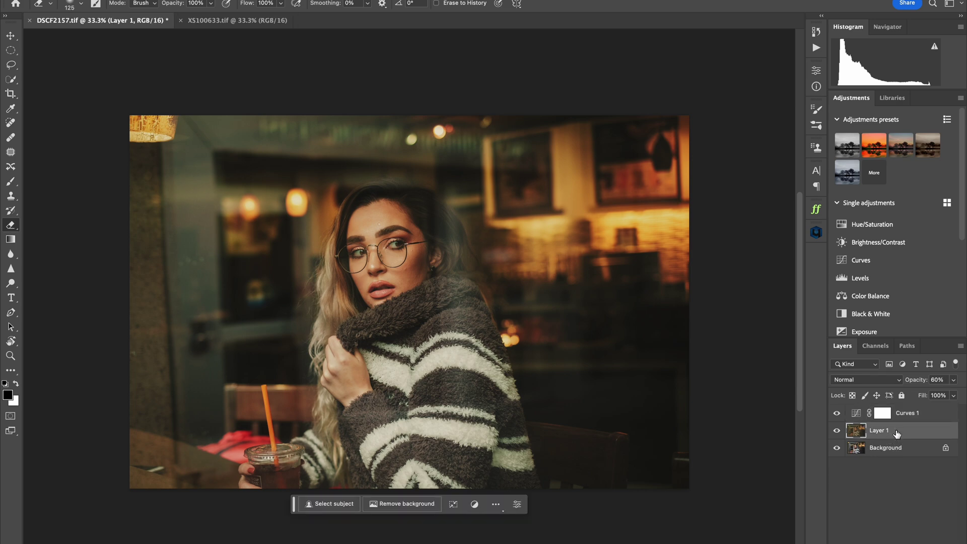